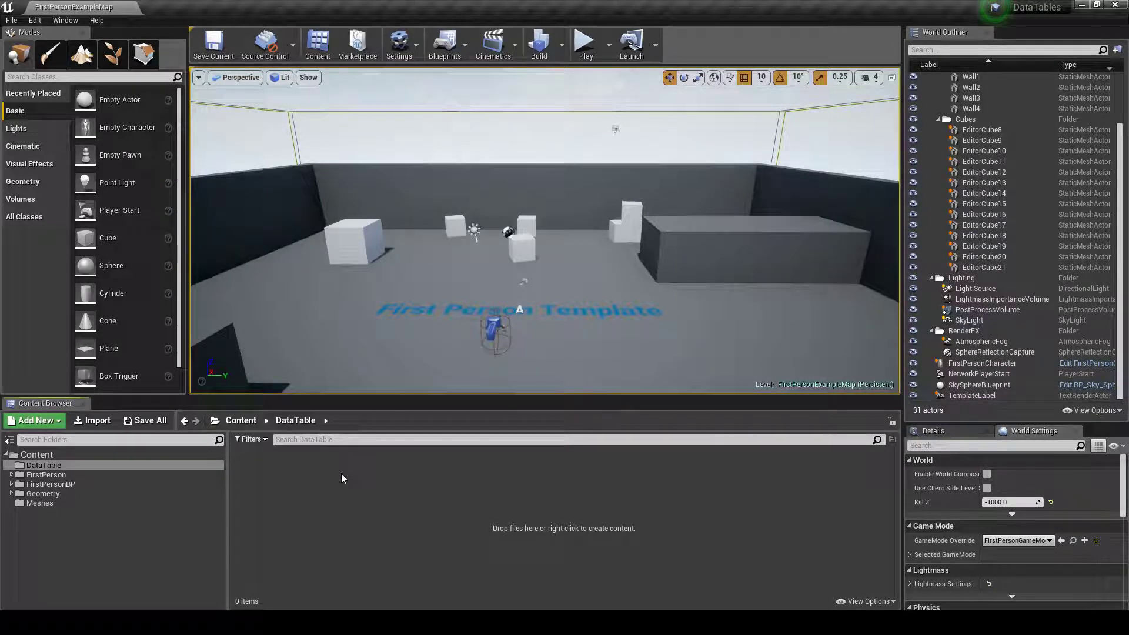
Create a Structure blueprint asset named Struct_Tut in the DataTable folder.
right_click(292, 471)
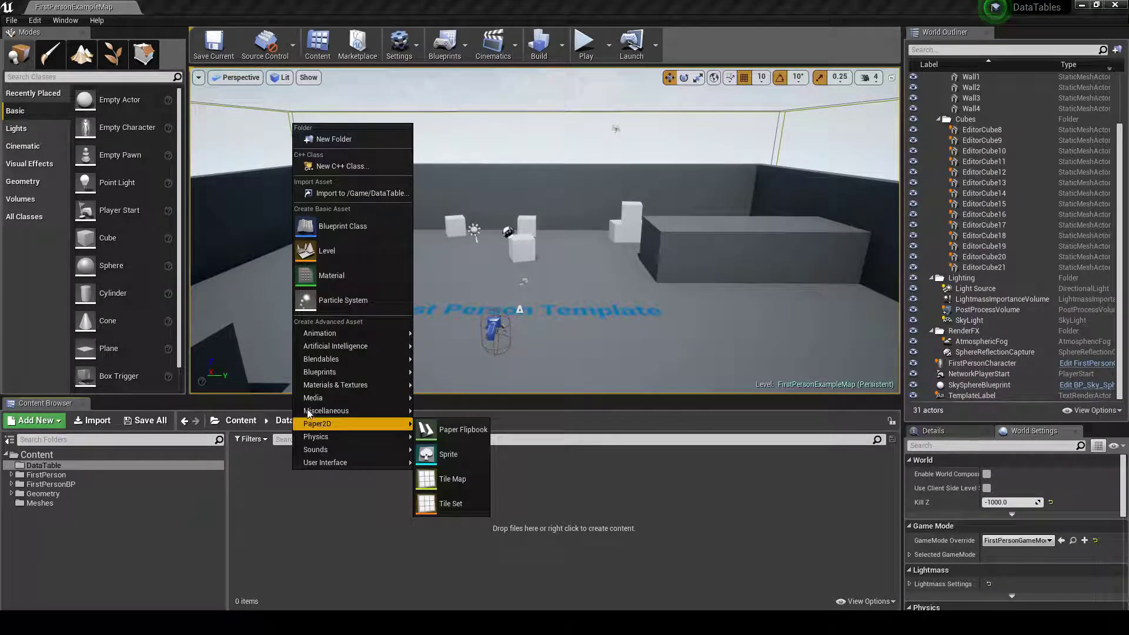
mouse_move(344, 371)
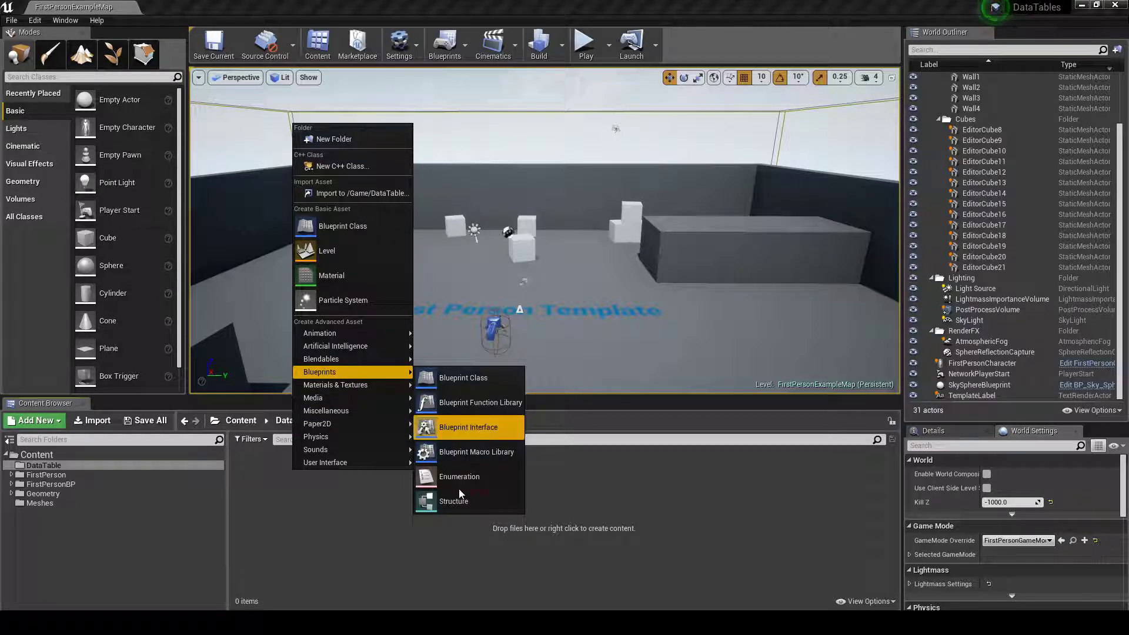
click(464, 503)
text(Struct)
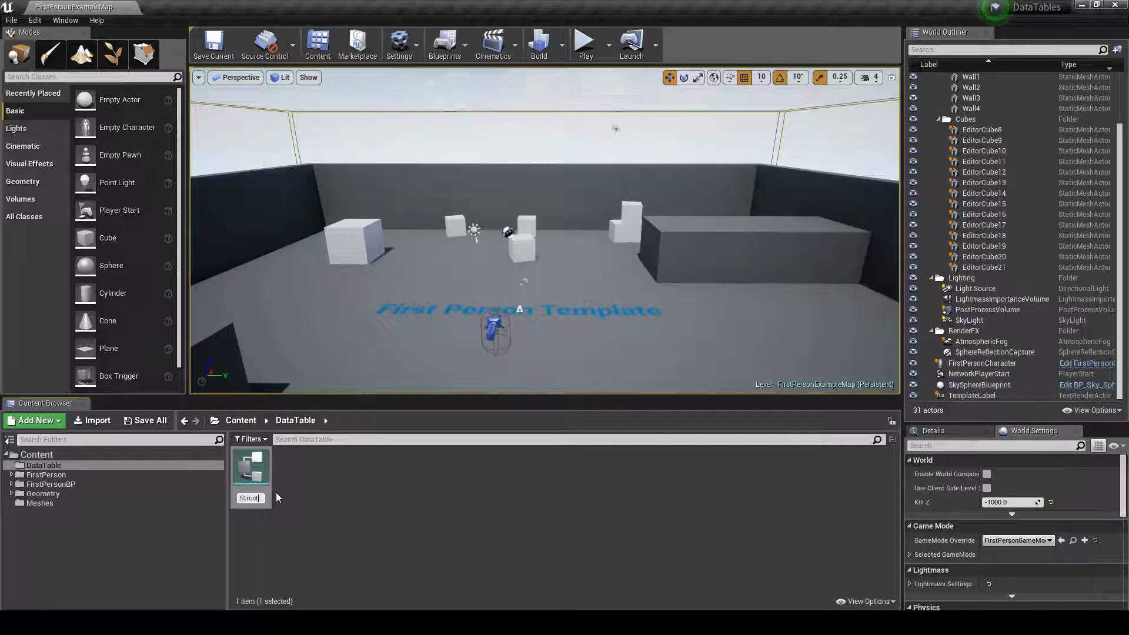
text(_Tut)
key(Return)
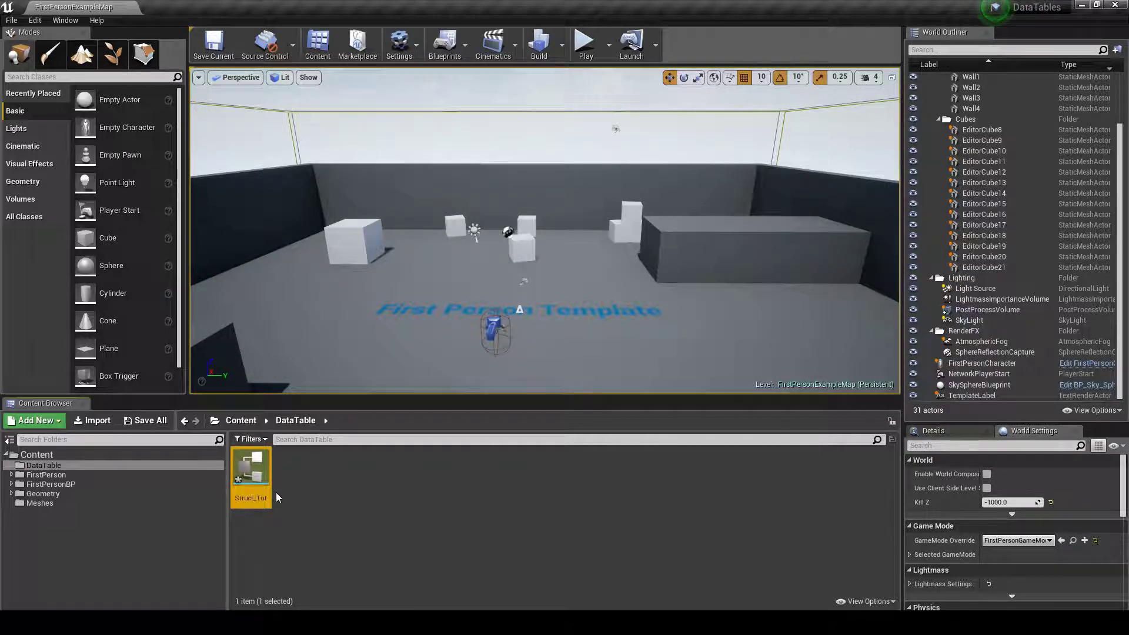
Create an Enumeration asset named Enum_Tut in the DataTable folder.
right_click(320, 480)
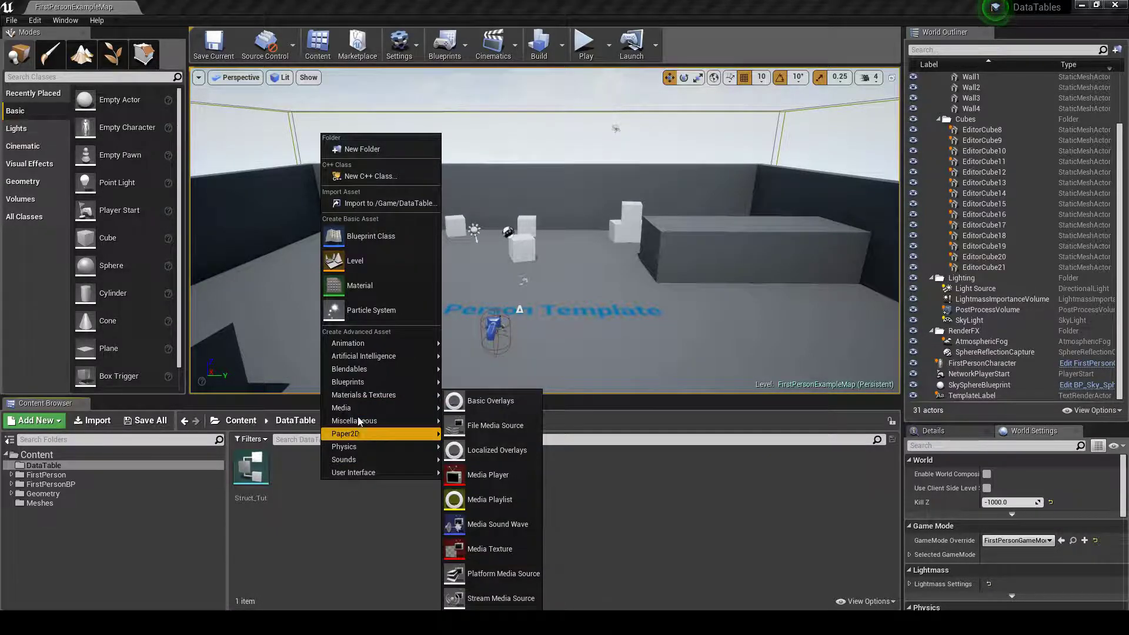
mouse_move(355, 380)
click(488, 486)
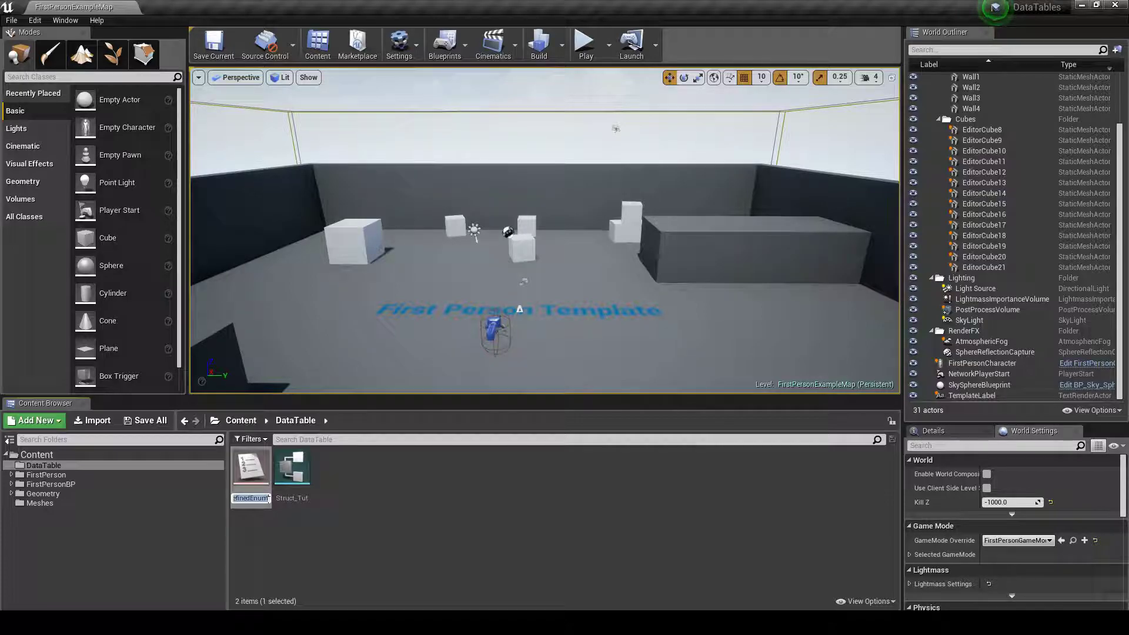
text(Enum_Tutorial)
key(Return)
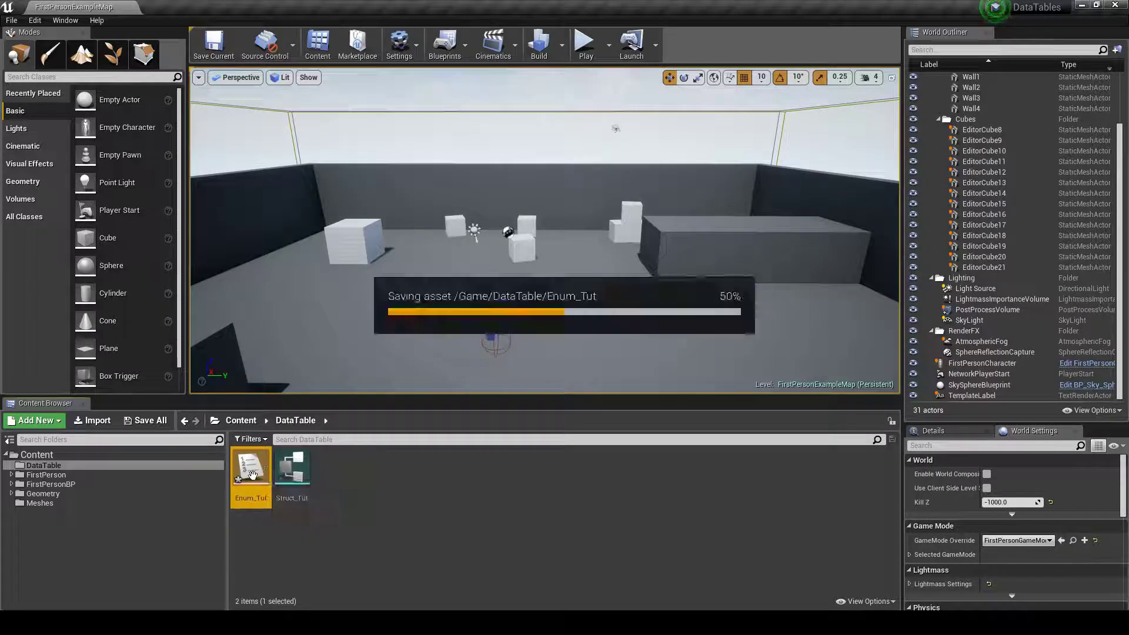
Open the Enum_Tut enumeration and add three new enumerators.
double_click(253, 476)
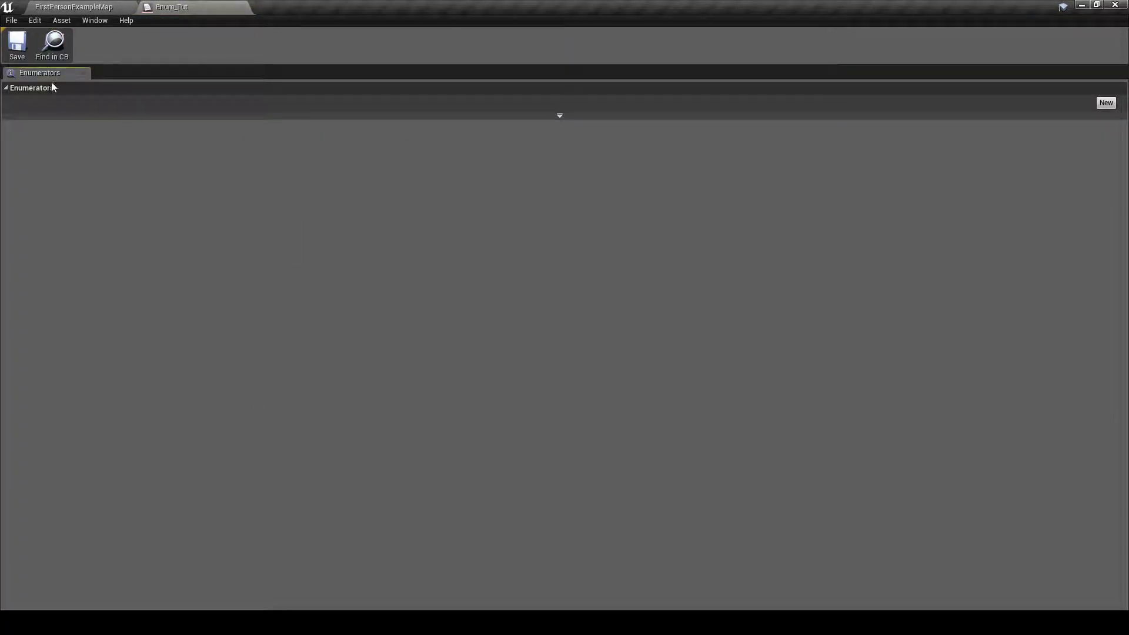
click(1106, 103)
click(1106, 102)
click(1106, 103)
Rename the three enumerators Weapon, Food and Armor in that order, and close the enumeration editor.
click(58, 119)
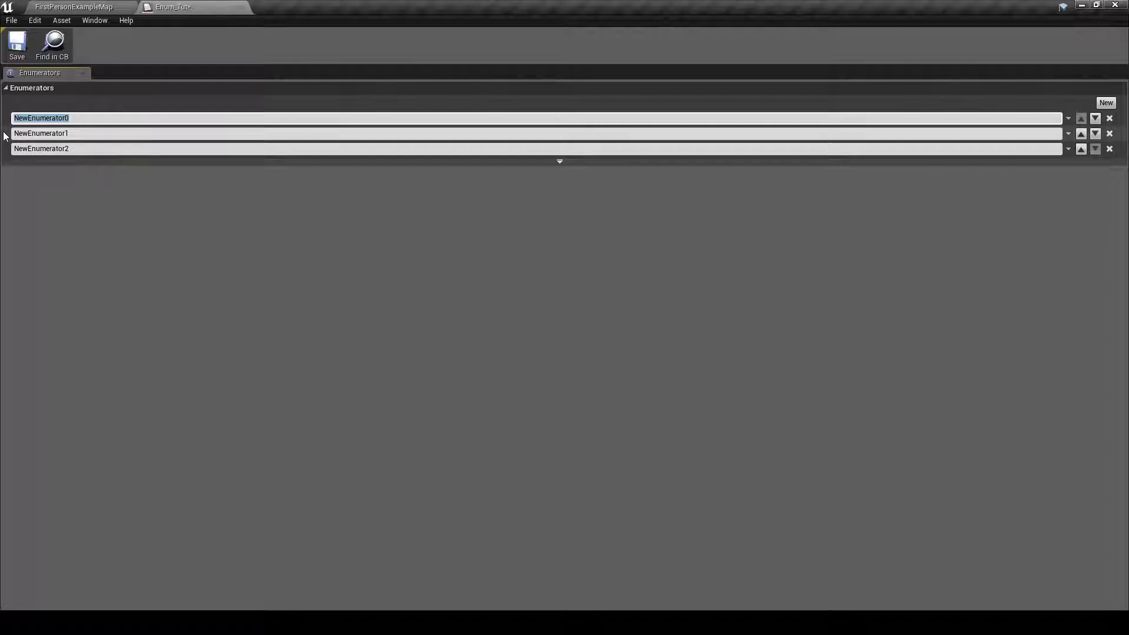
text(Weapon)
key(Return)
click(67, 134)
text(Food)
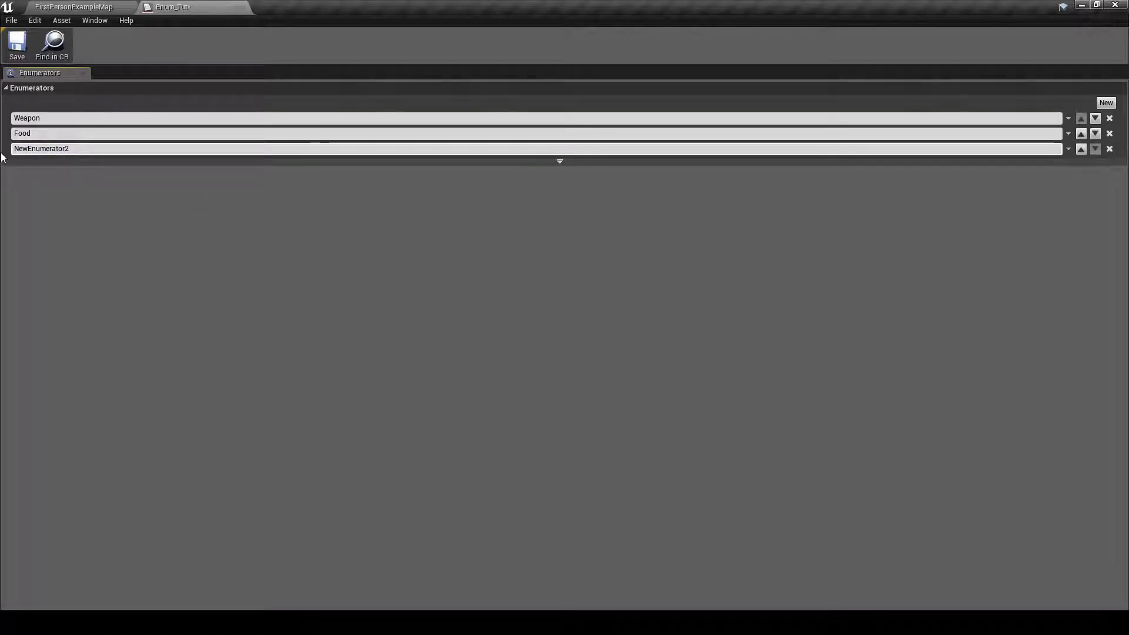
click(75, 148)
text(A)
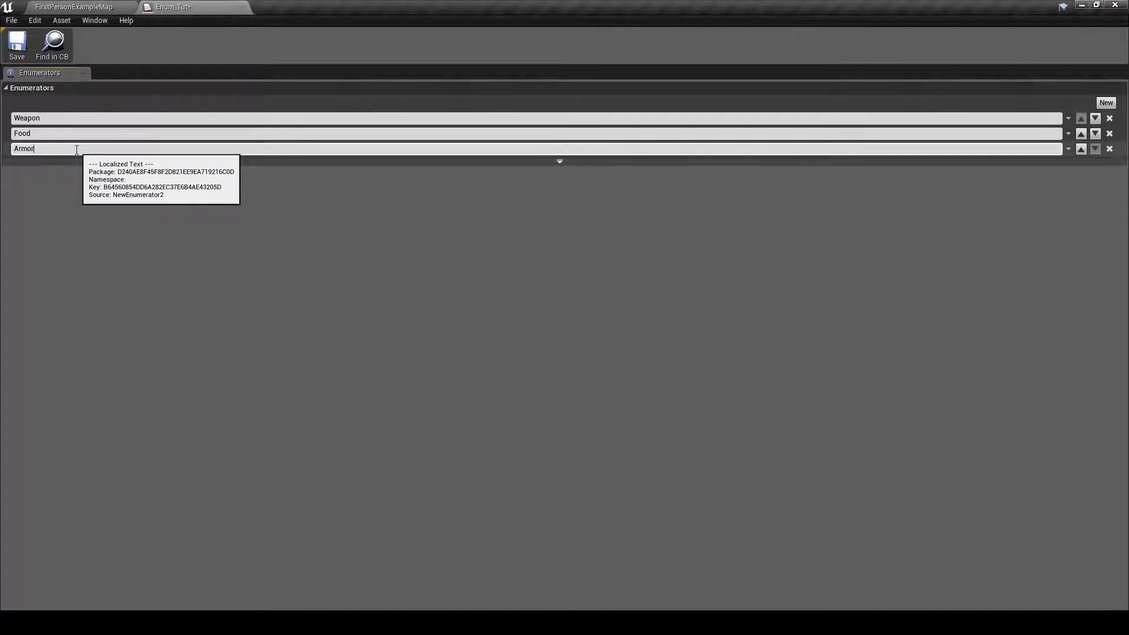
text(rmor)
click(246, 8)
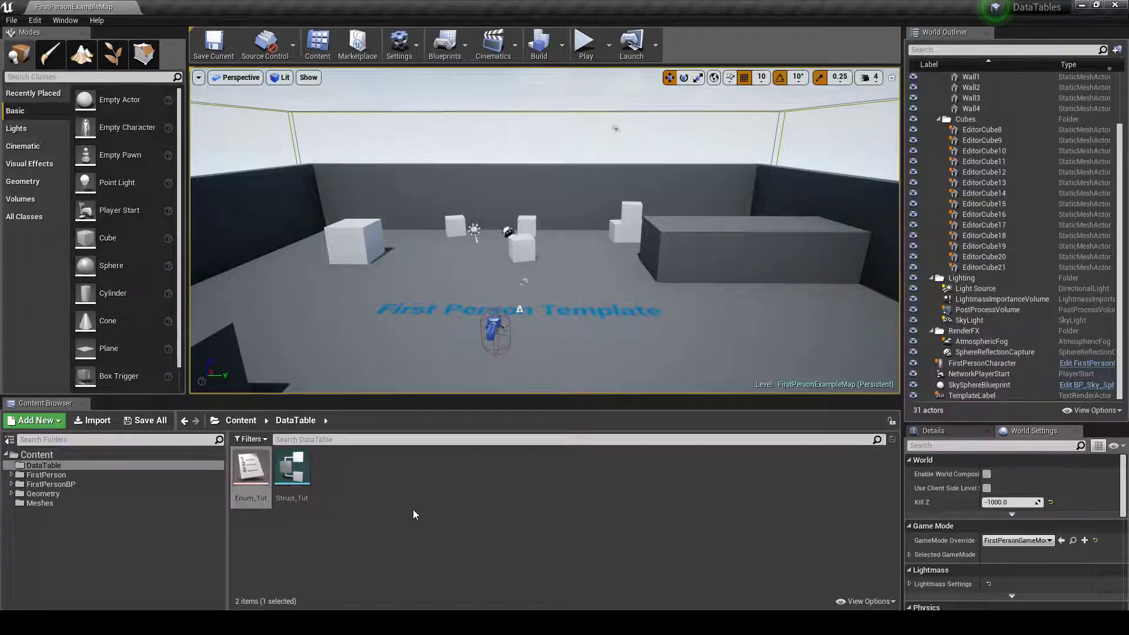
Open the Struct_Tut structure, rename its first variable Name and set its type to Name.
double_click(293, 469)
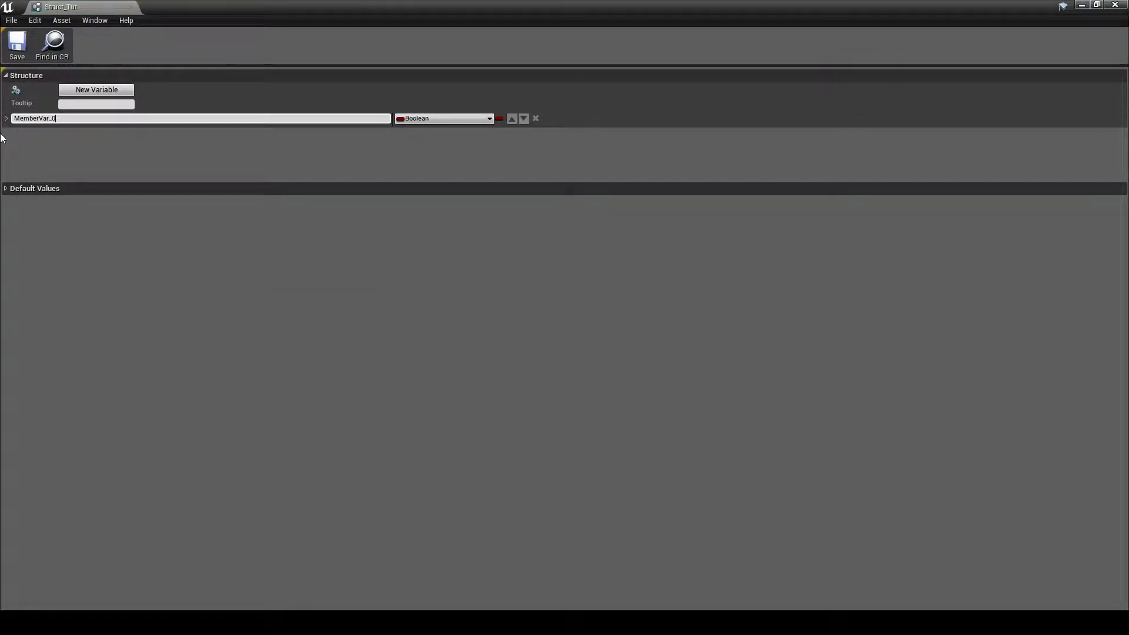
double_click(80, 118)
text(M)
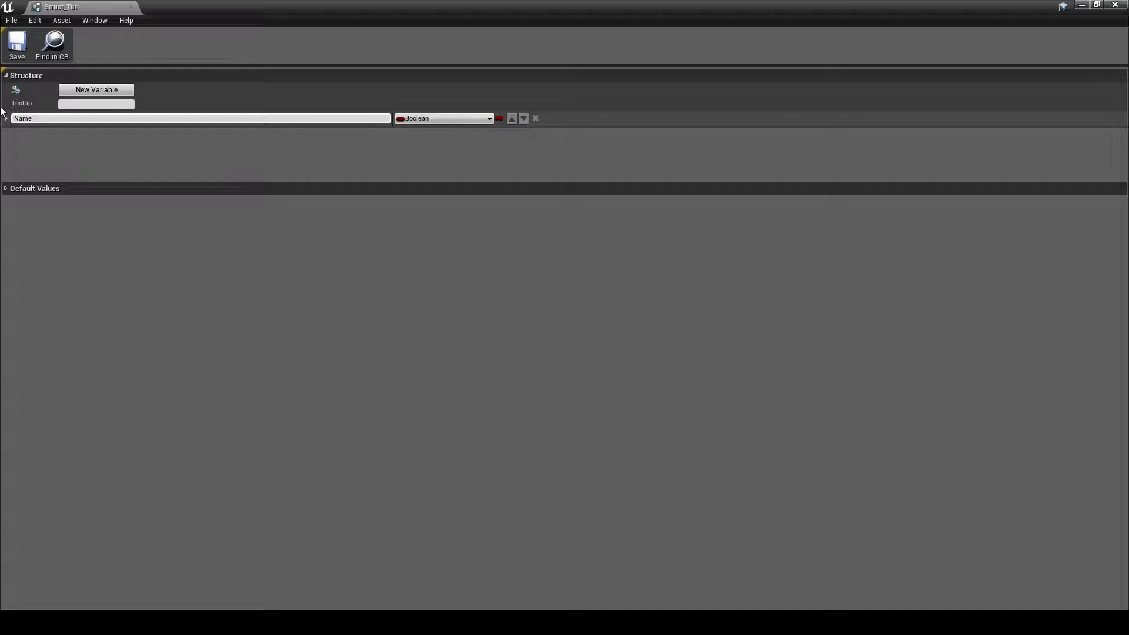
click(464, 118)
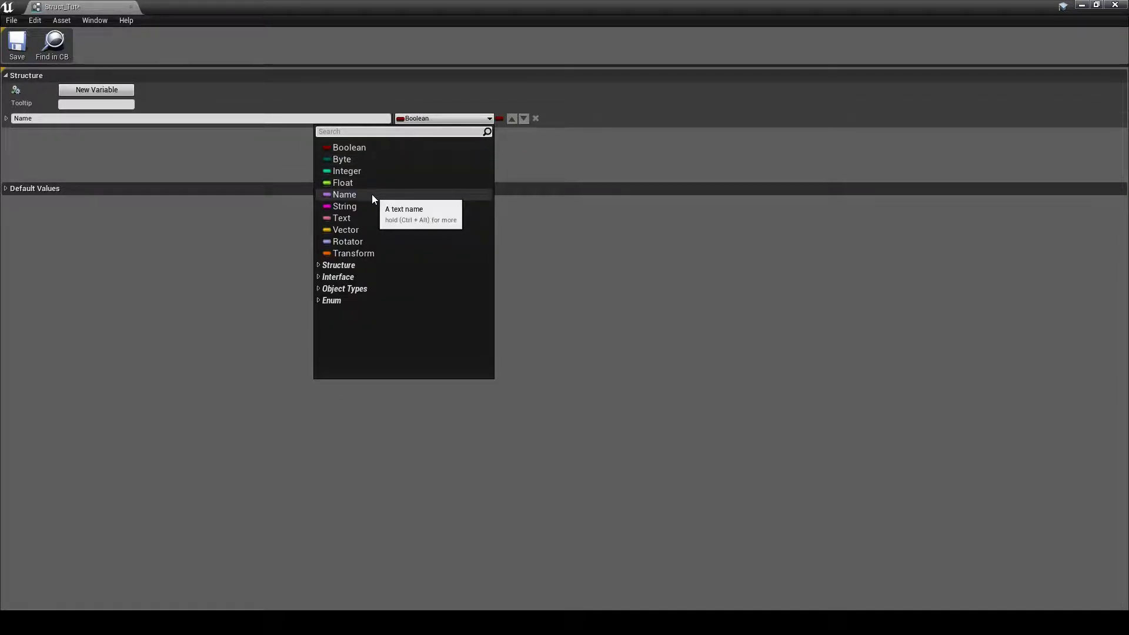
click(344, 195)
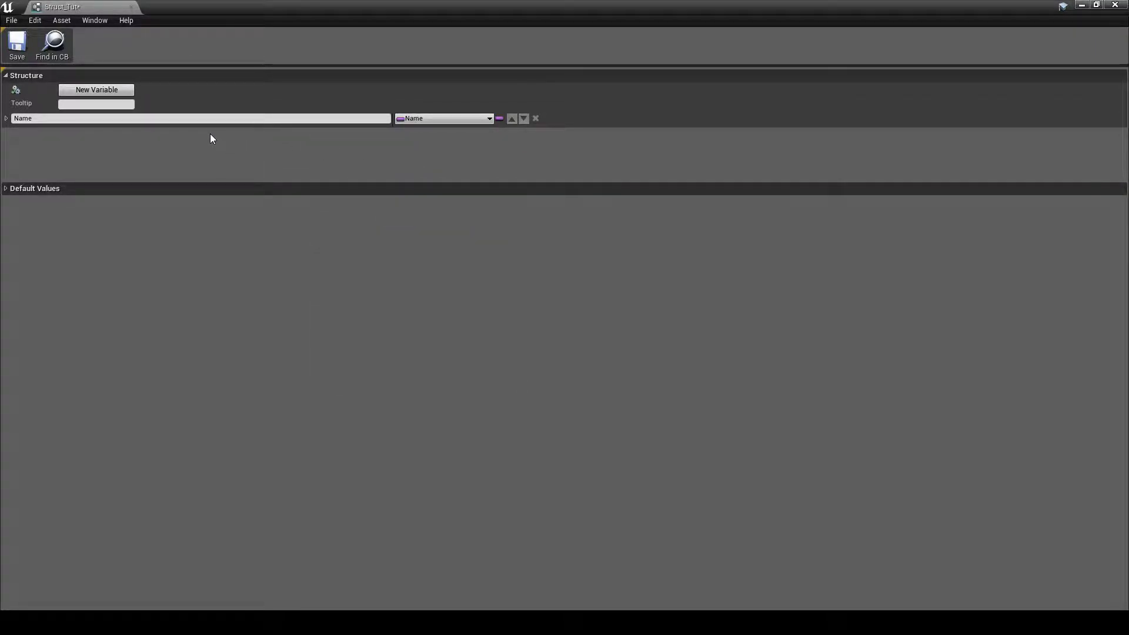
Add a second structure variable called Value with the type Float.
click(94, 90)
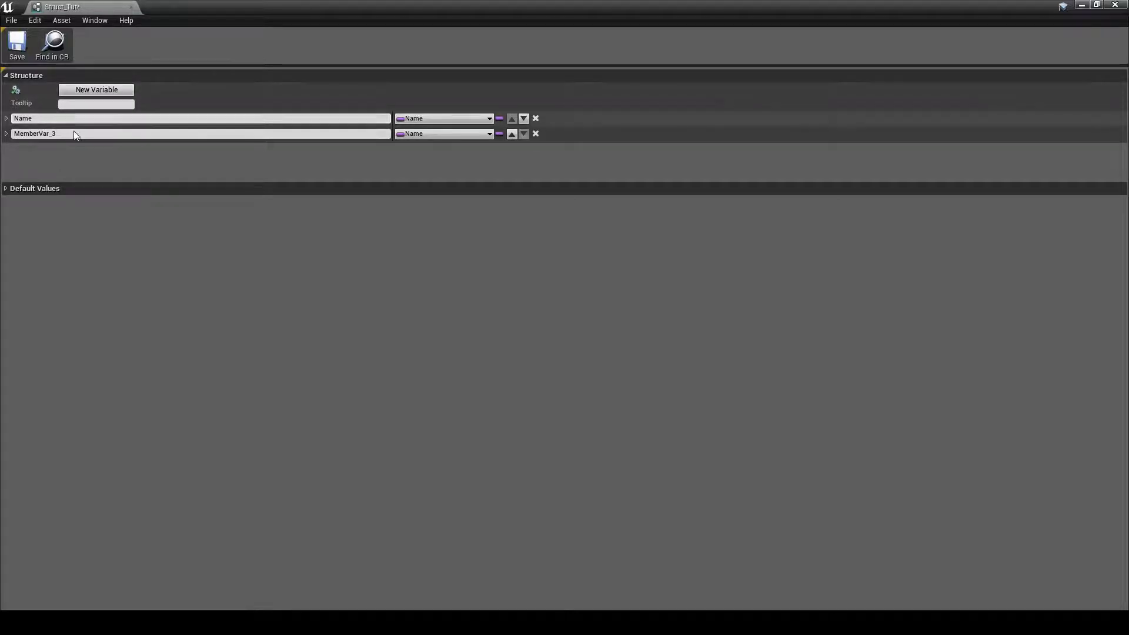
click(72, 133)
text(Value)
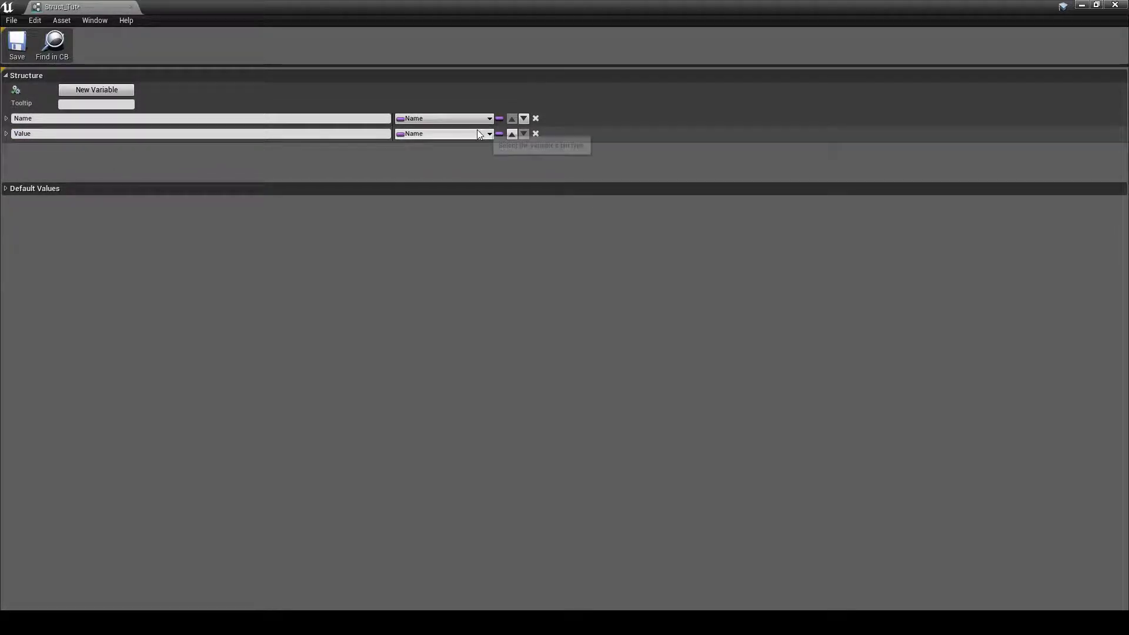
click(444, 134)
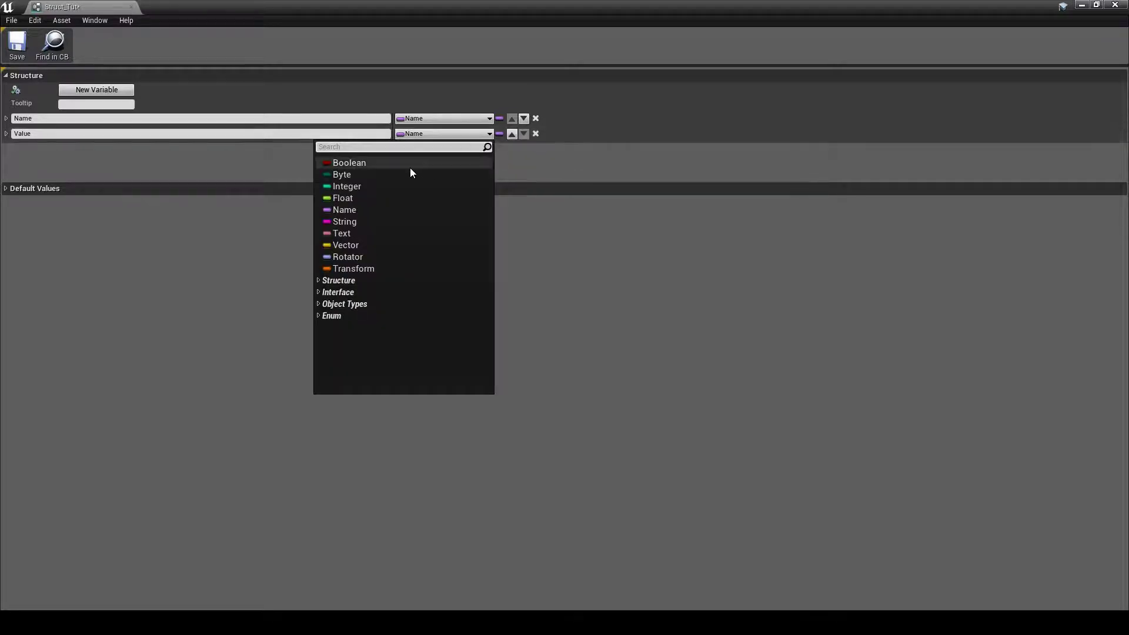
click(348, 200)
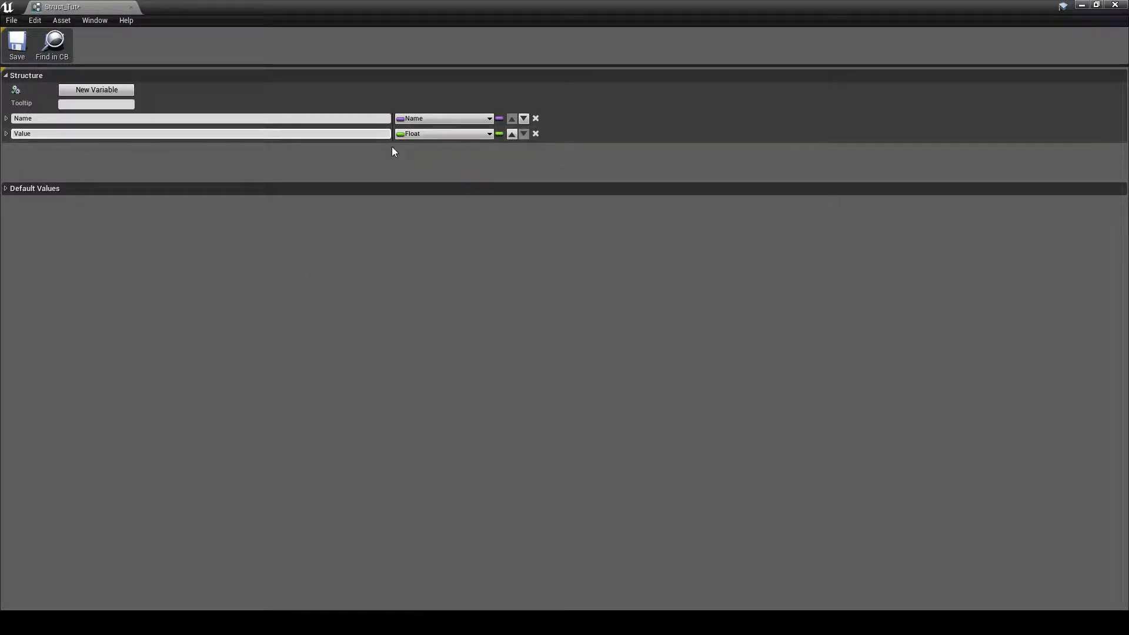
Add a third structure variable called Type with the type Enum Tut, and save and close the structure.
click(120, 90)
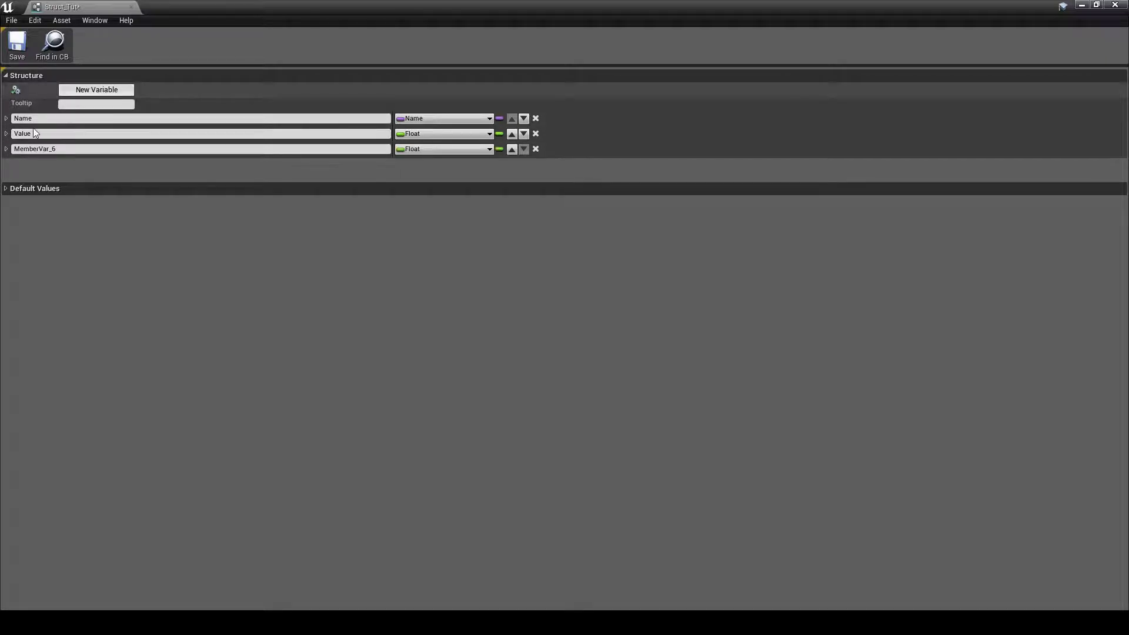
click(482, 150)
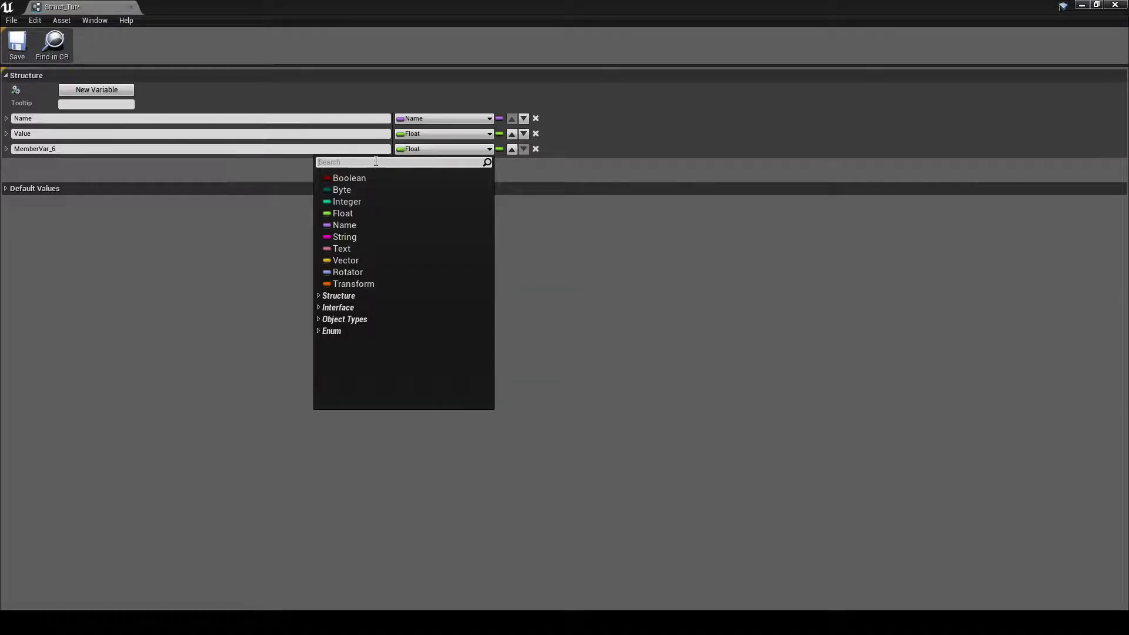
text(enum)
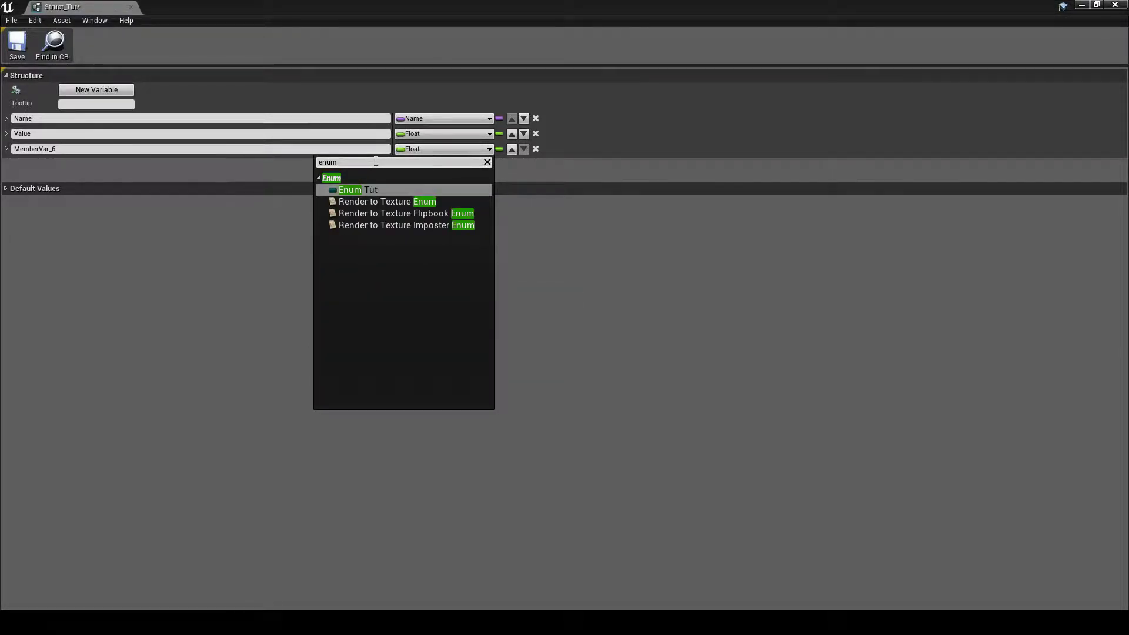
click(384, 189)
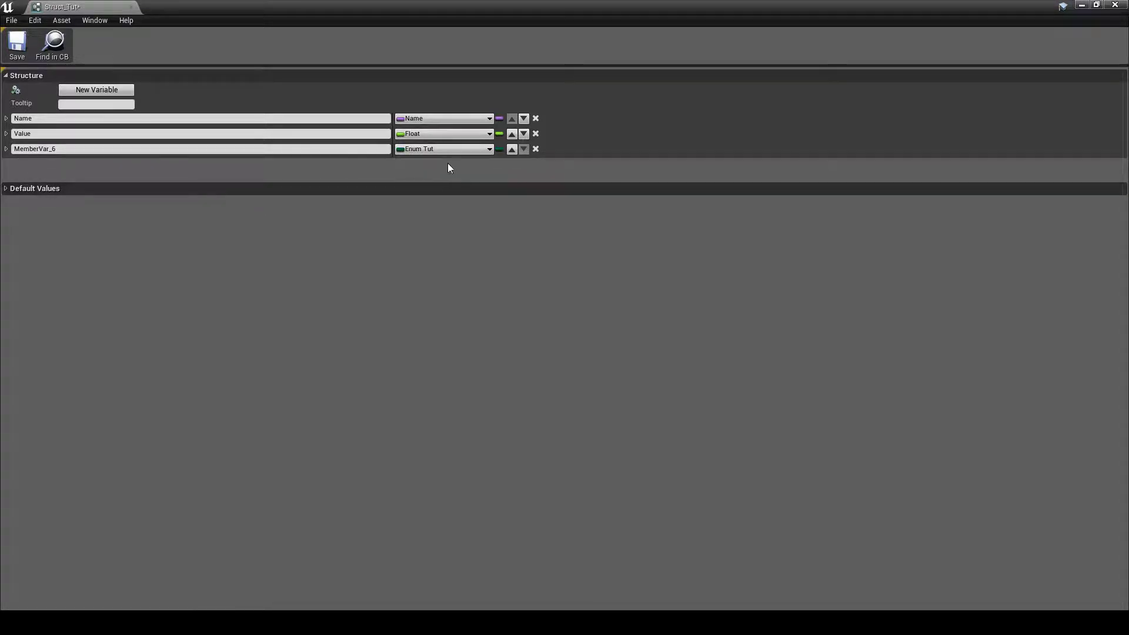
click(83, 150)
text(T)
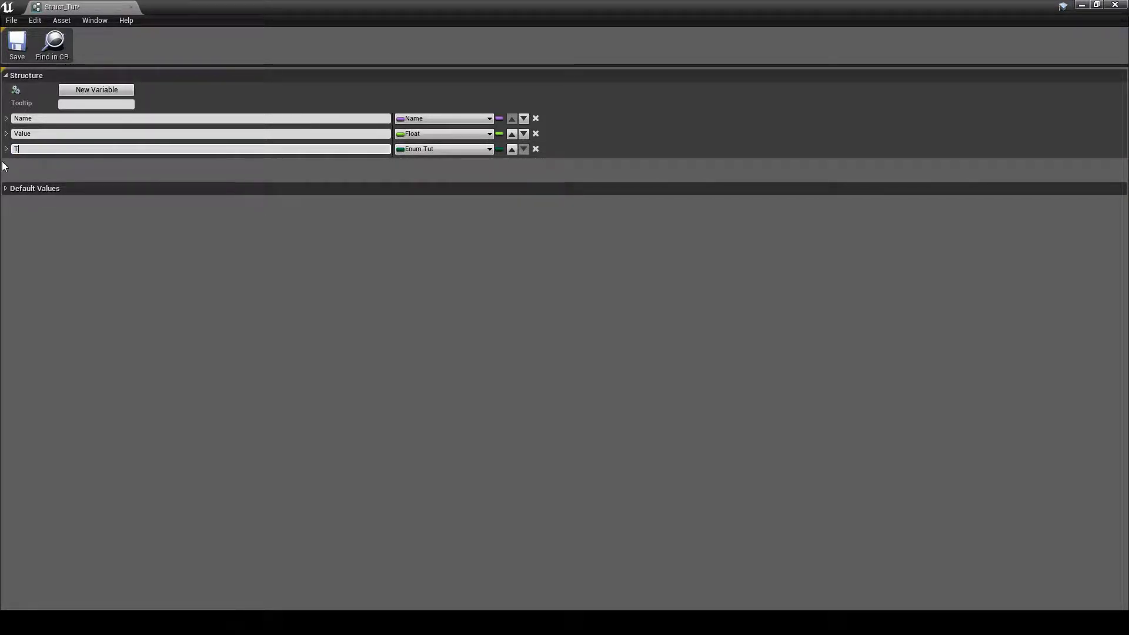
key(ctrl+s)
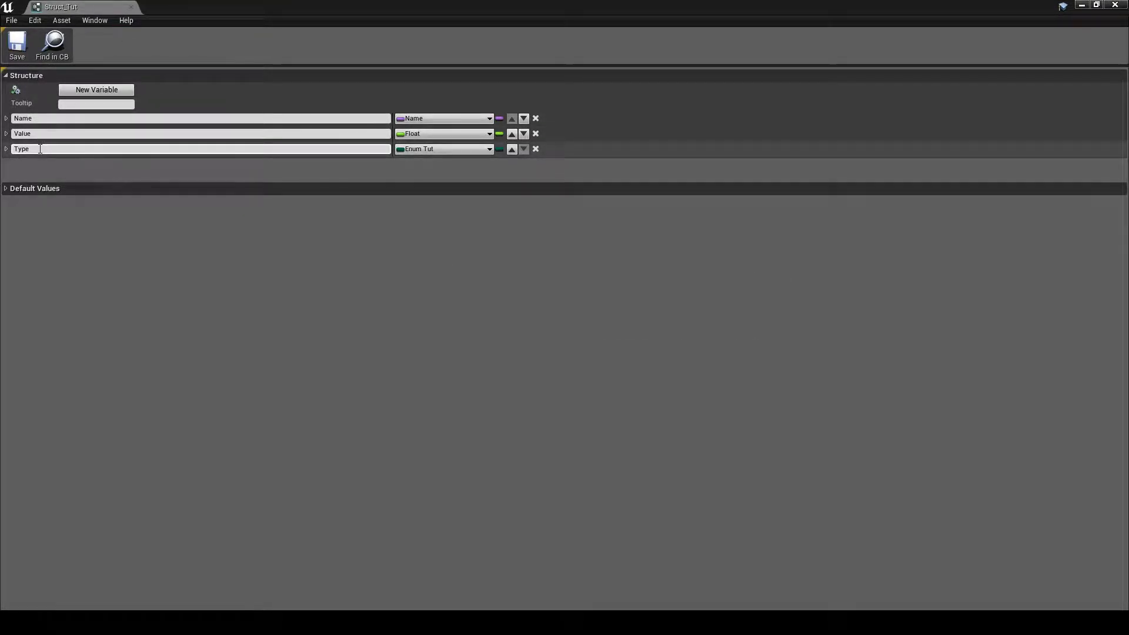
click(131, 6)
Create a Data Table asset based on the Struct Tut structure and name it DT_Tut.
right_click(341, 477)
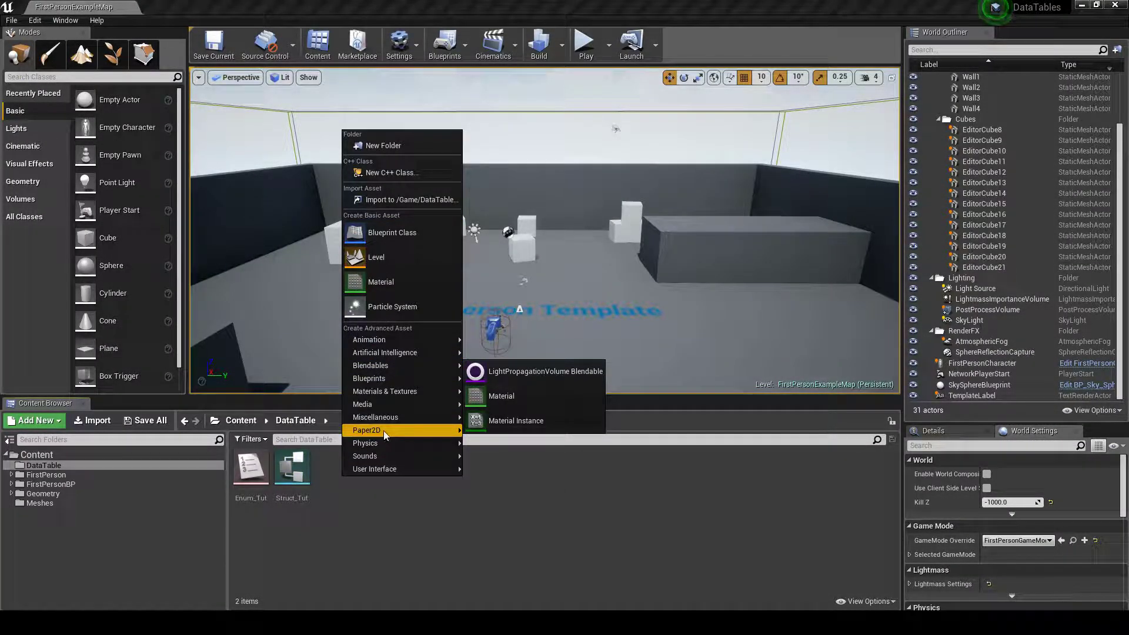
mouse_move(431, 423)
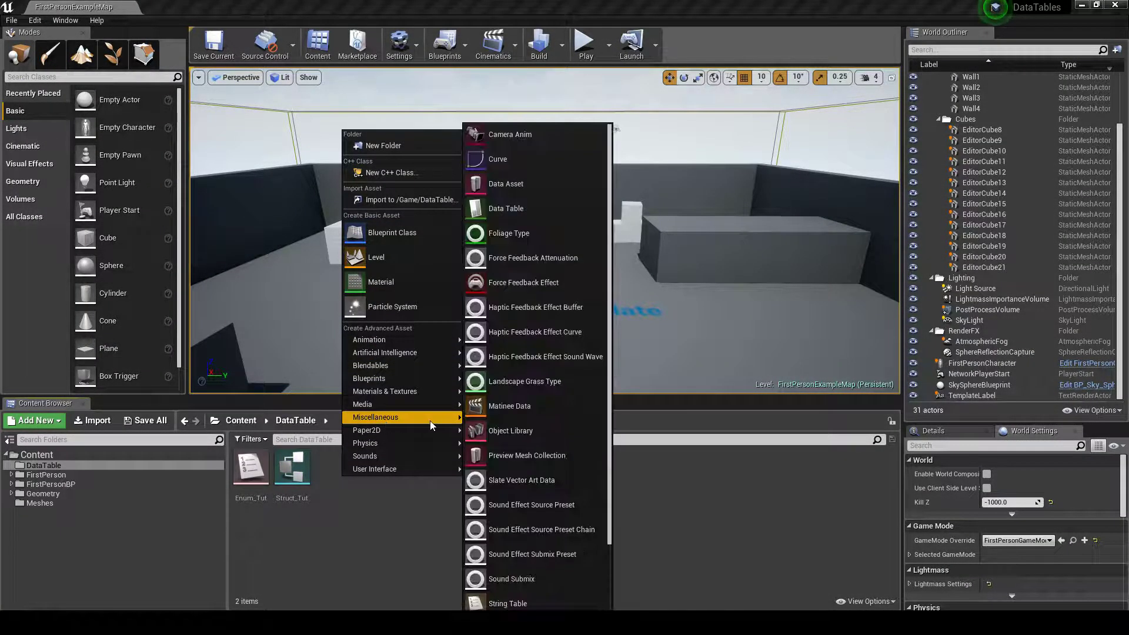
click(537, 207)
click(517, 297)
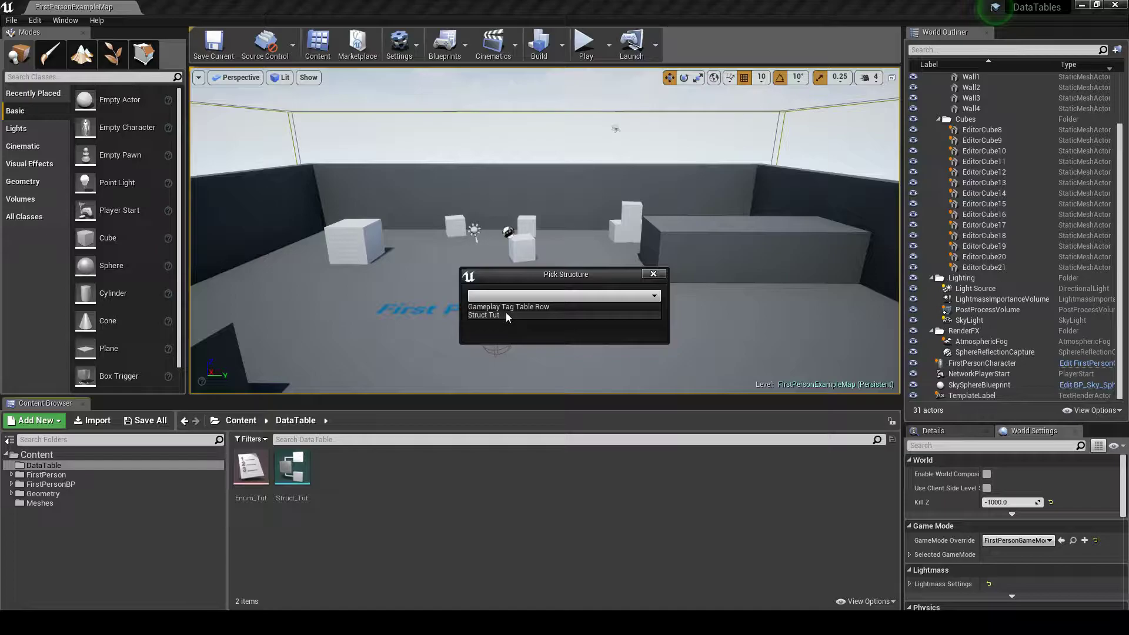
click(507, 316)
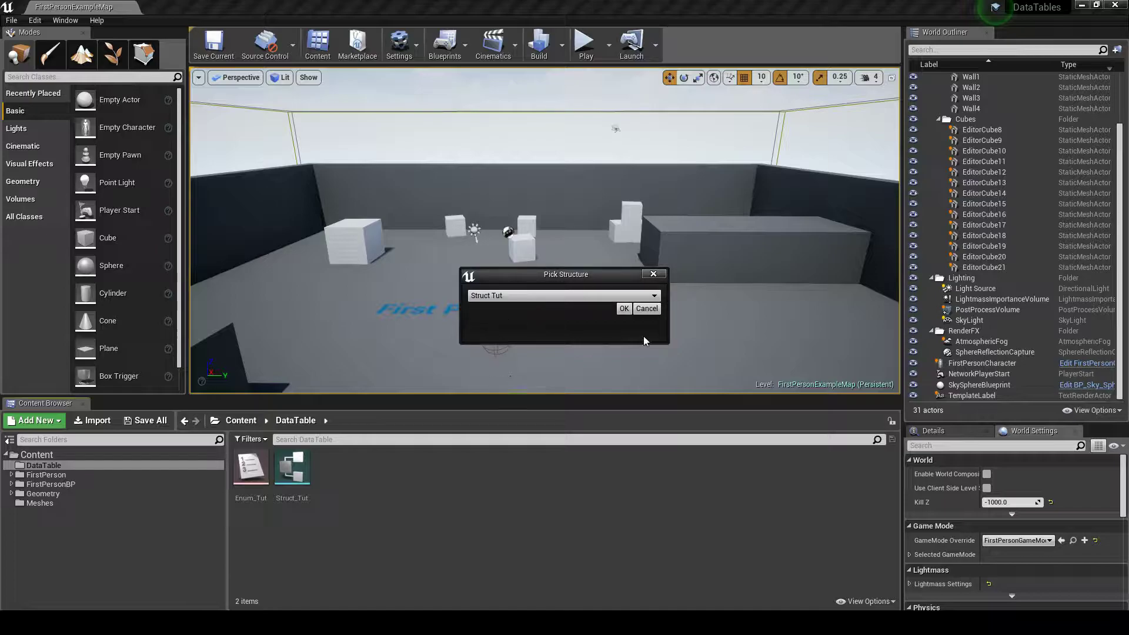
click(623, 309)
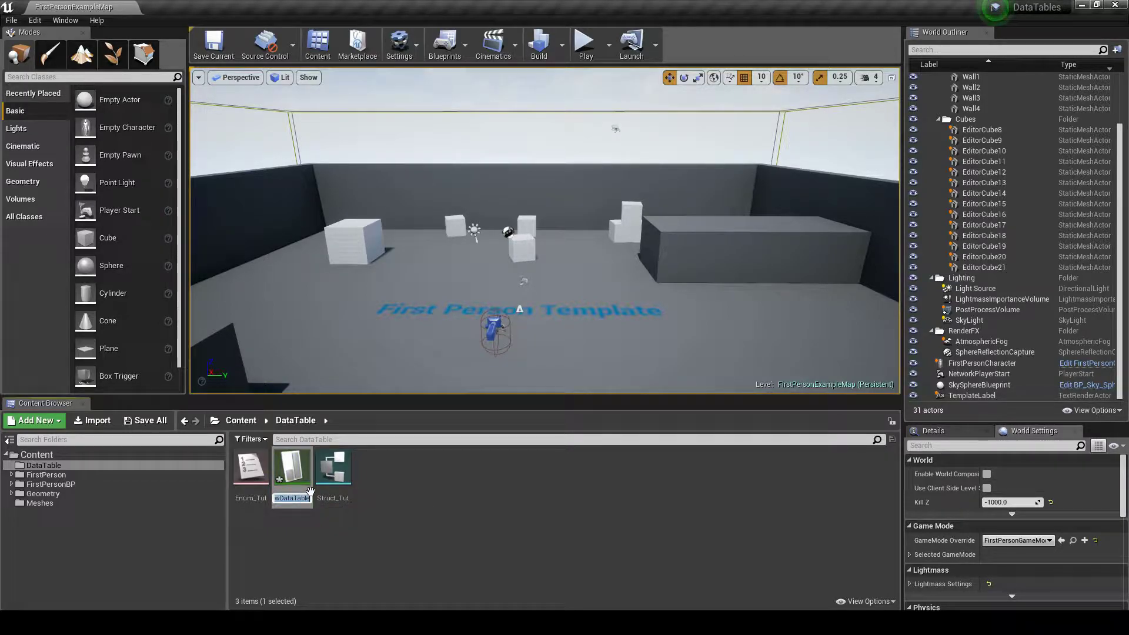
text(DT_Tut)
key(Return)
Open the DT_Tut data table, try adding and removing a row, and leave one new row in place.
click(265, 542)
double_click(251, 469)
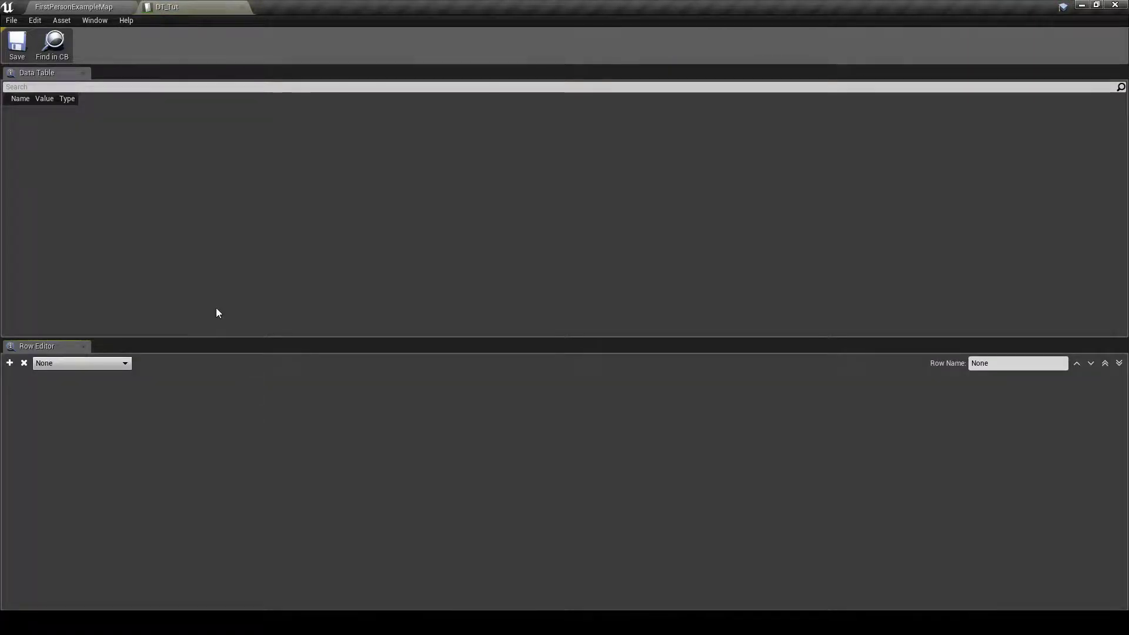
click(9, 363)
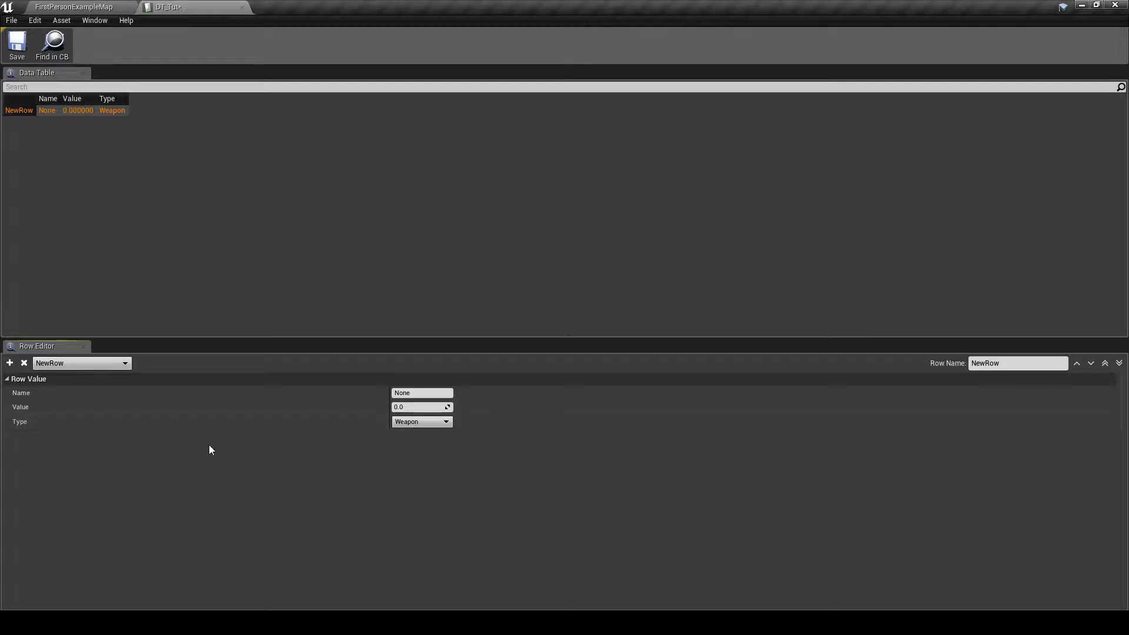
click(24, 364)
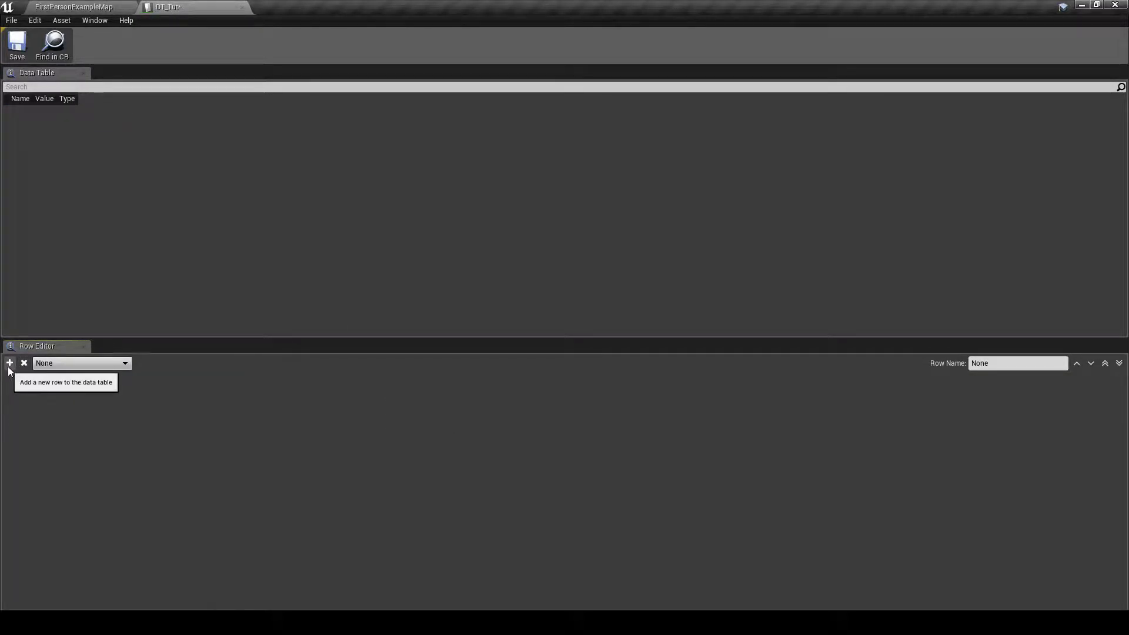
click(9, 364)
click(64, 364)
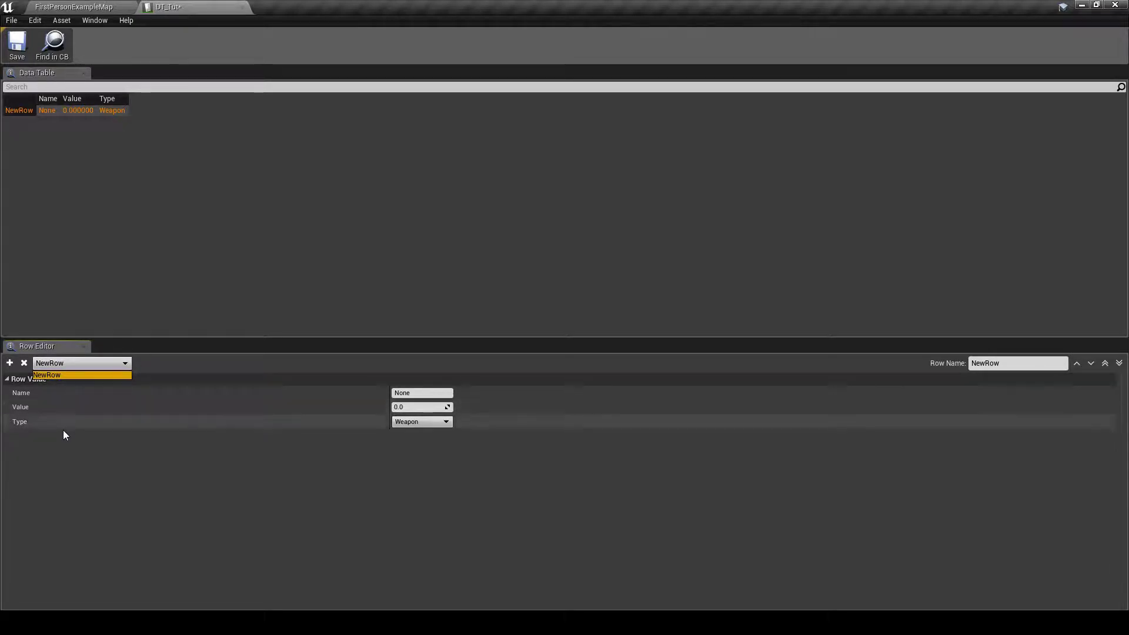
Rename the data table's only row to 0.
click(73, 362)
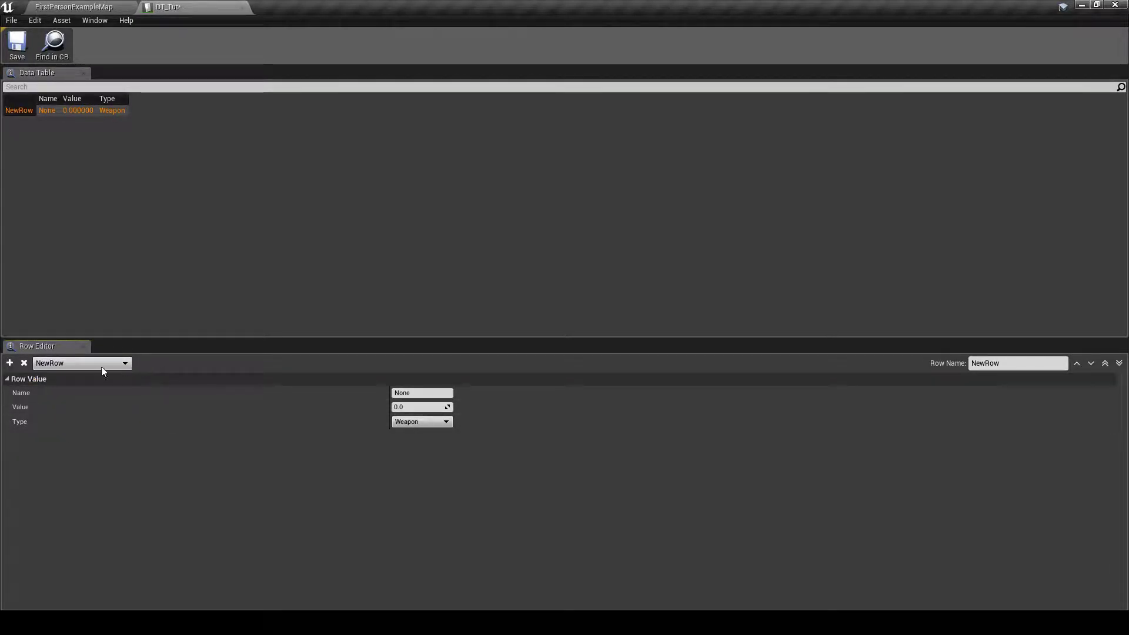
drag(1007, 362, 929, 366)
text(0)
key(Return)
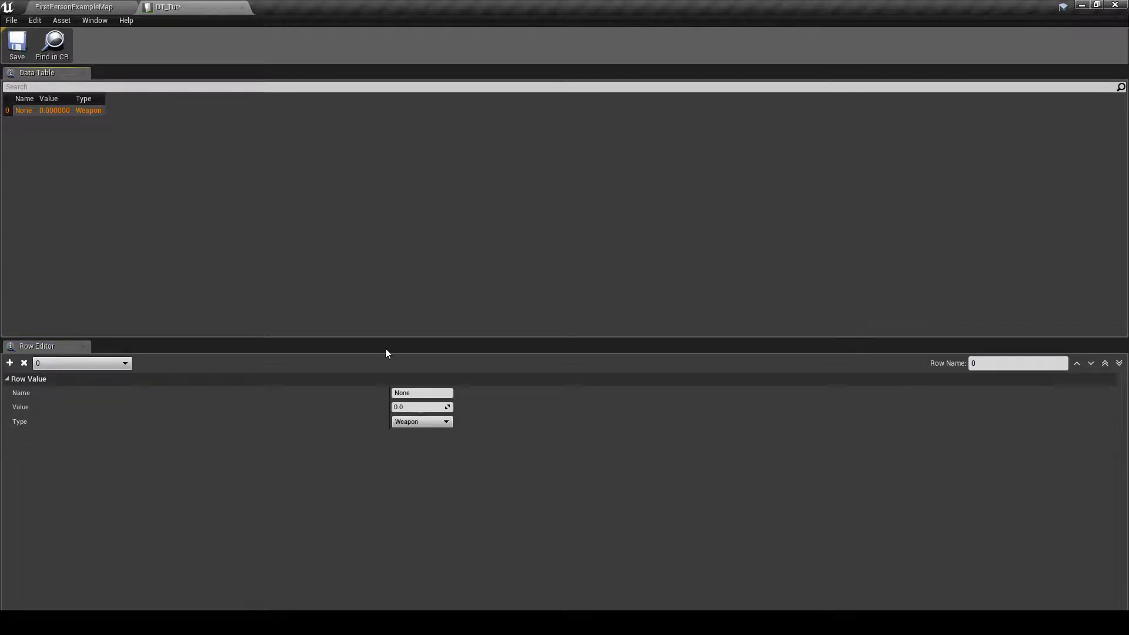
Add two more rows to the data table and name them 1 and 2.
click(9, 362)
drag(1007, 363, 952, 369)
text(1)
key(Return)
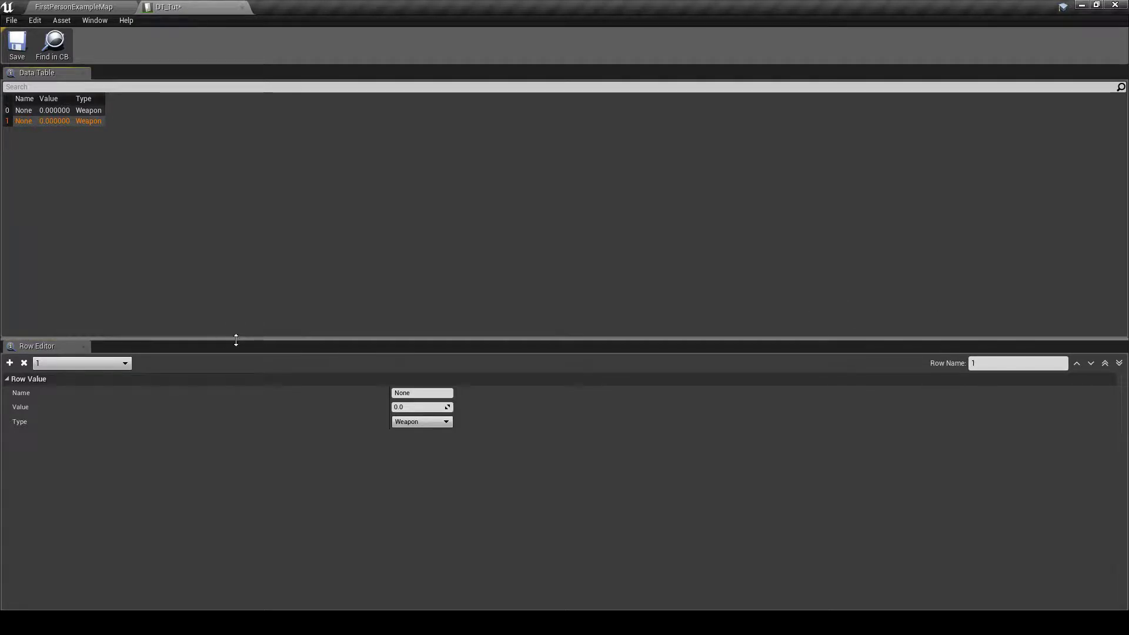
click(9, 362)
drag(1011, 363, 965, 368)
text(2)
key(Return)
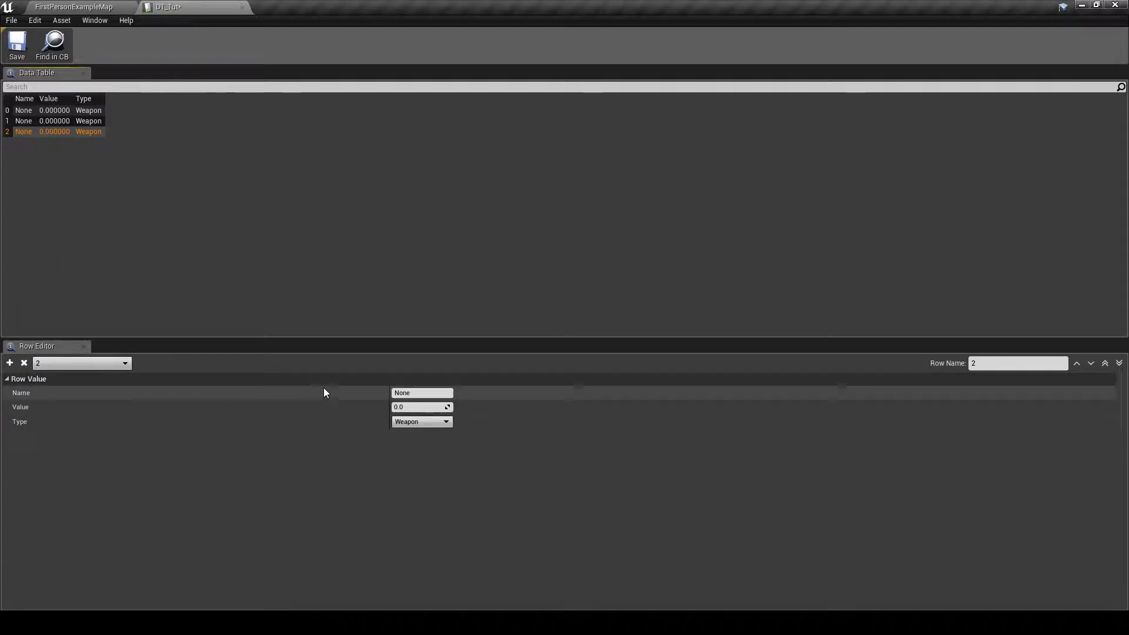
Fill in row 0 with the name MagicPants, the type Armor and the value 100.
click(422, 392)
click(23, 110)
click(431, 393)
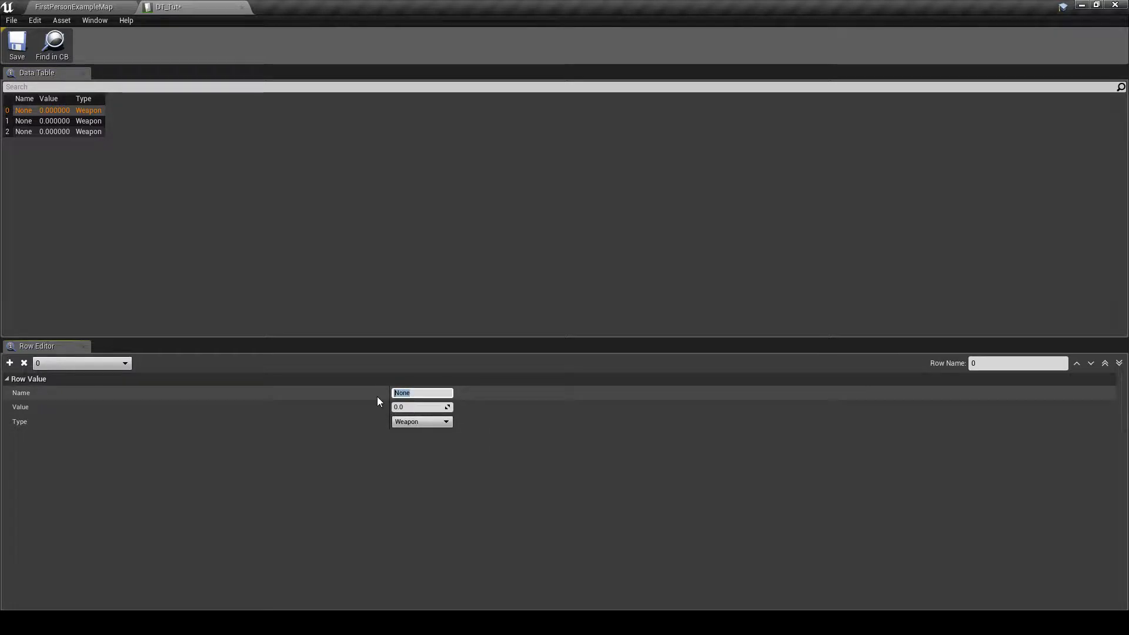
text(Pants)
click(419, 423)
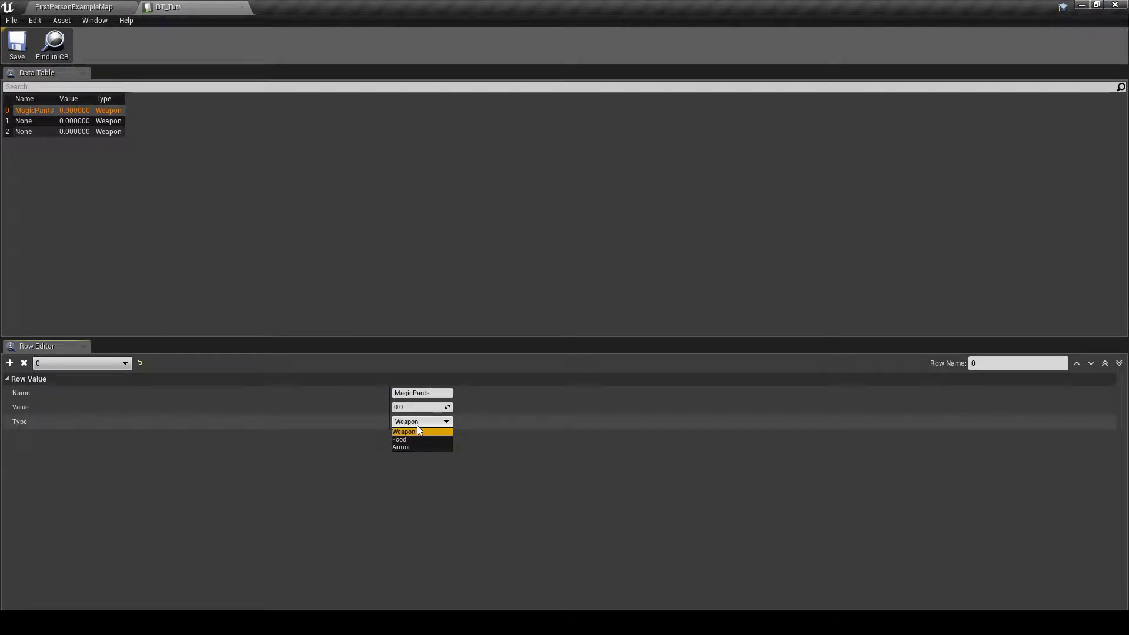
click(418, 441)
click(415, 408)
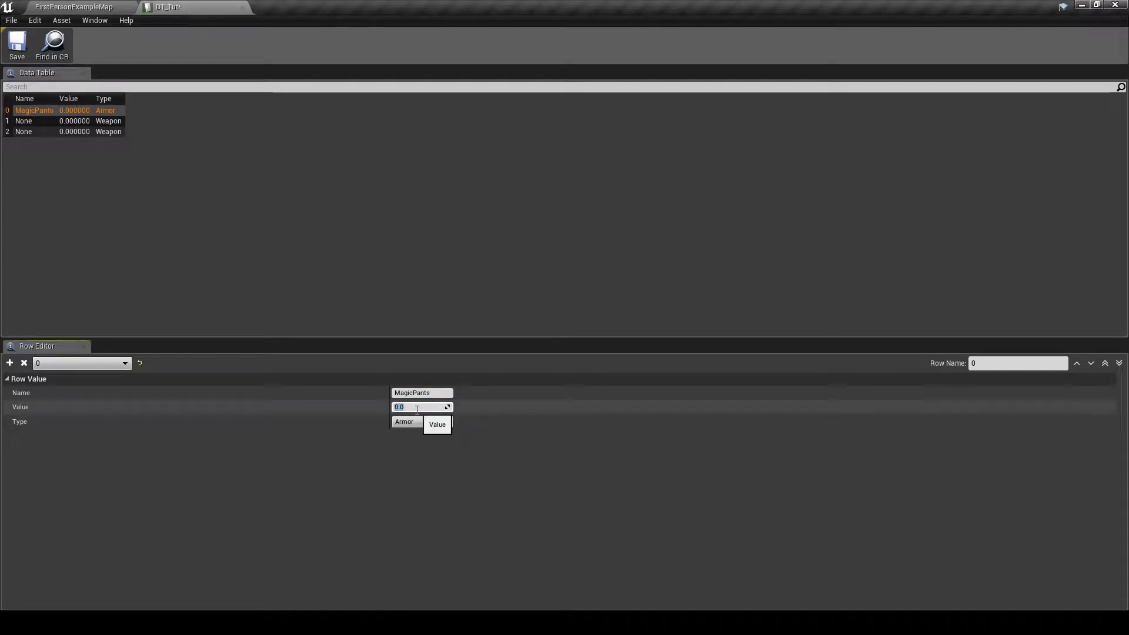
key(Return)
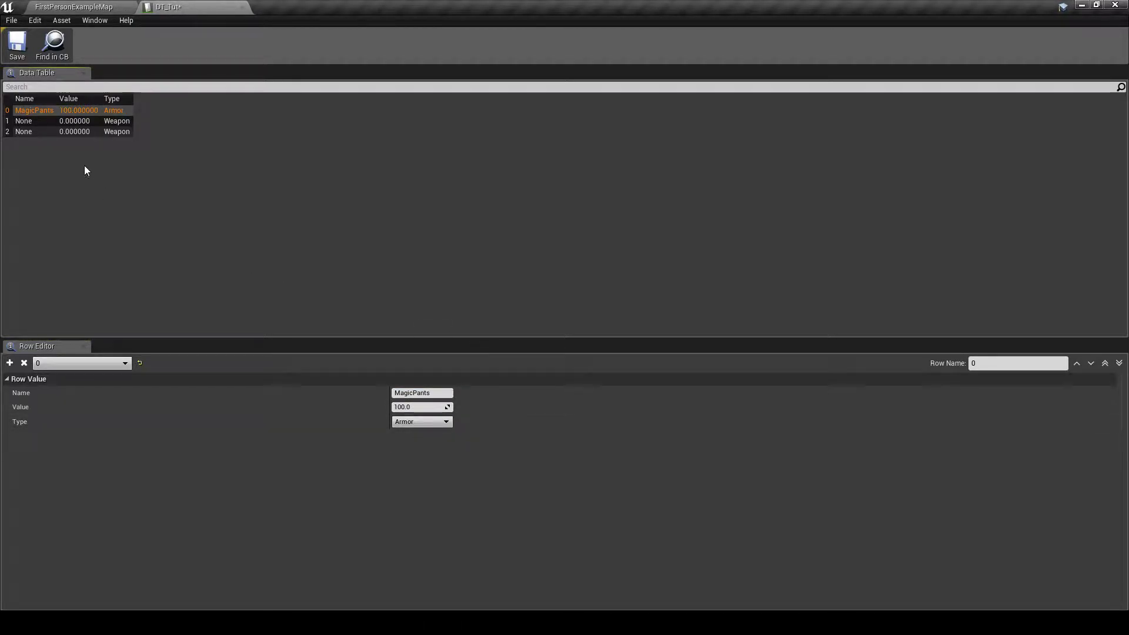
Fill in row 1 with the name DirtyBanjo and the value 50.
click(56, 121)
click(430, 381)
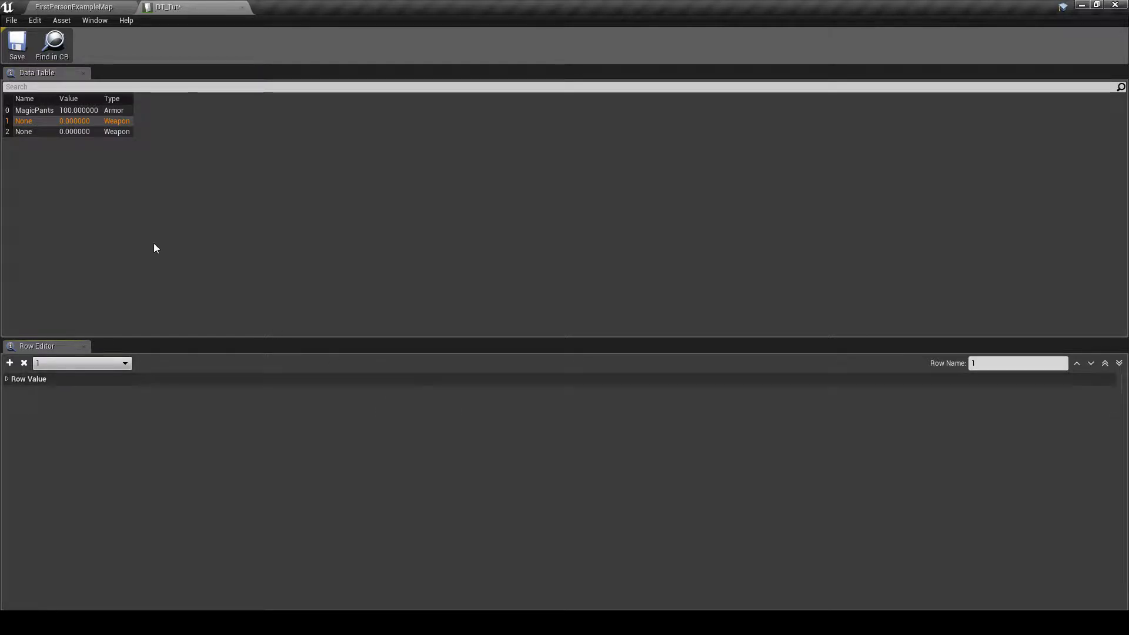
click(16, 379)
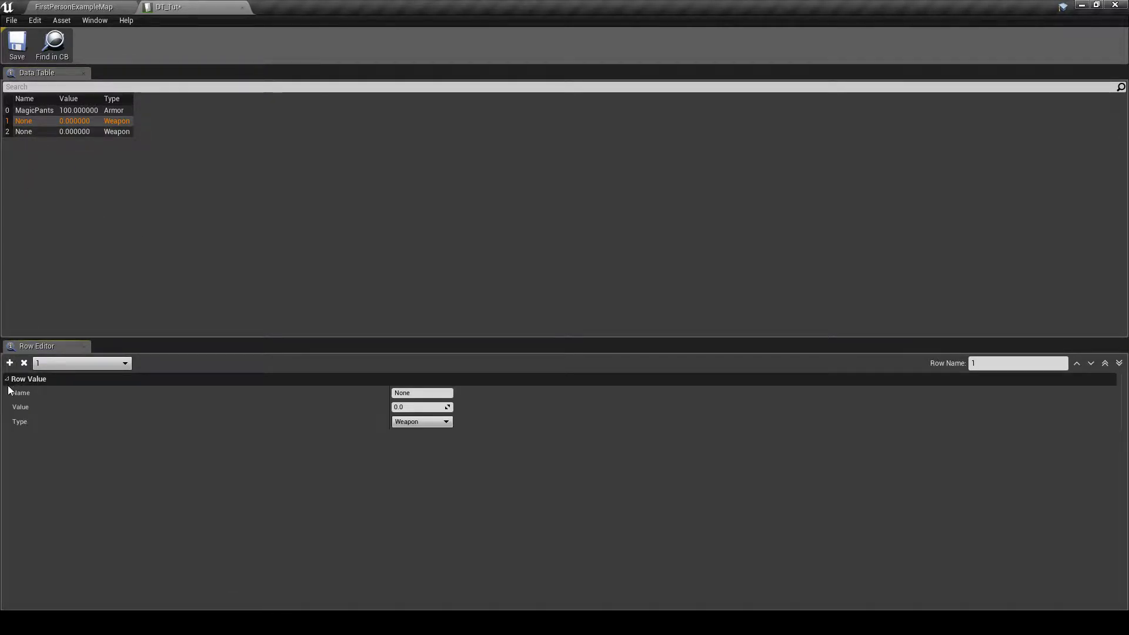
click(401, 393)
text(DirtyBanjo)
key(Tab)
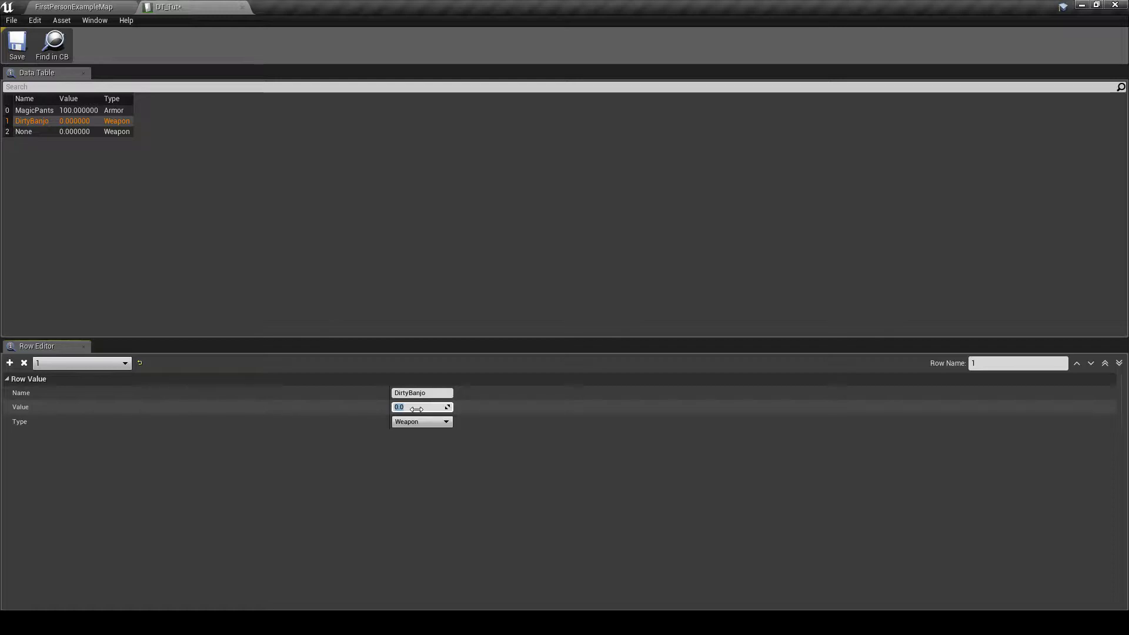
key(Return)
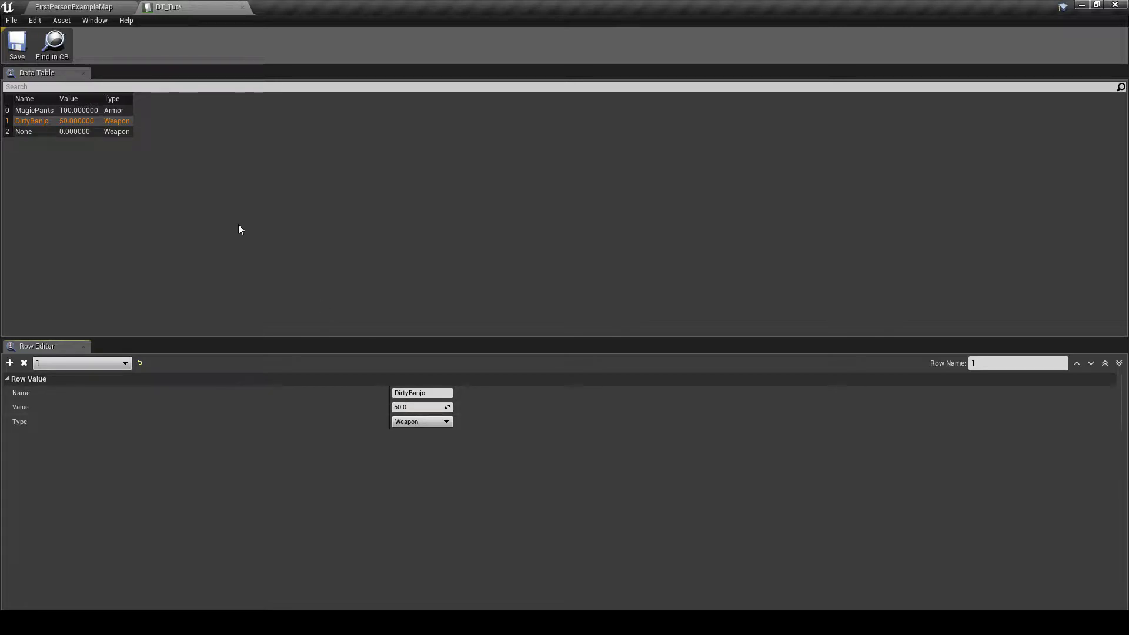
Fill in row 2 with the name Gummys, the type Food and the value 1000000, and save the data table.
click(38, 133)
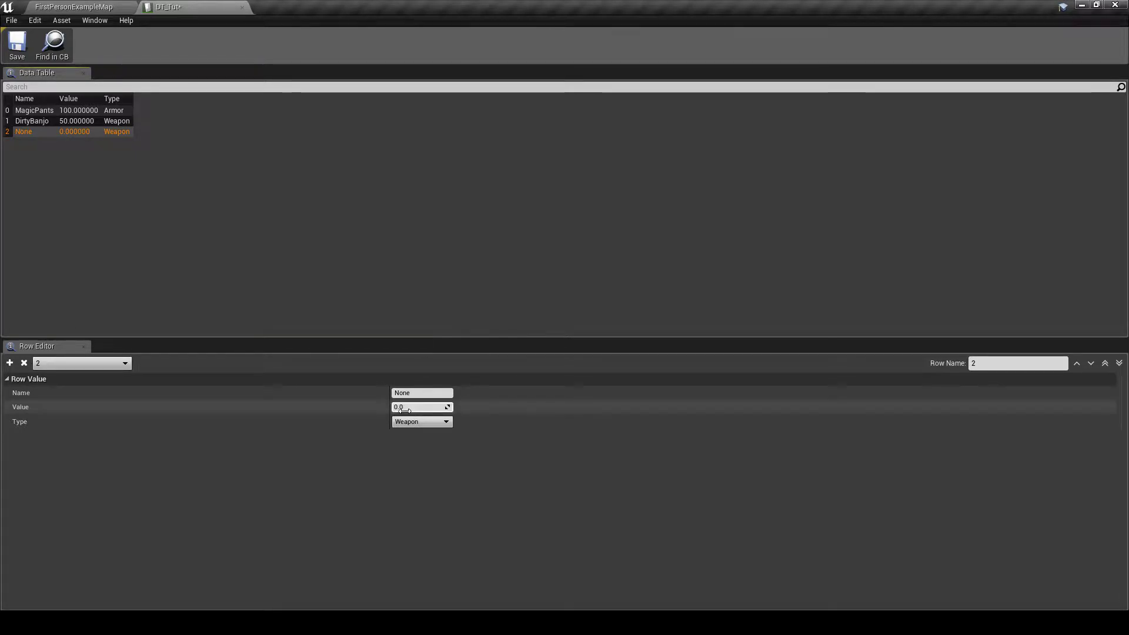
click(417, 393)
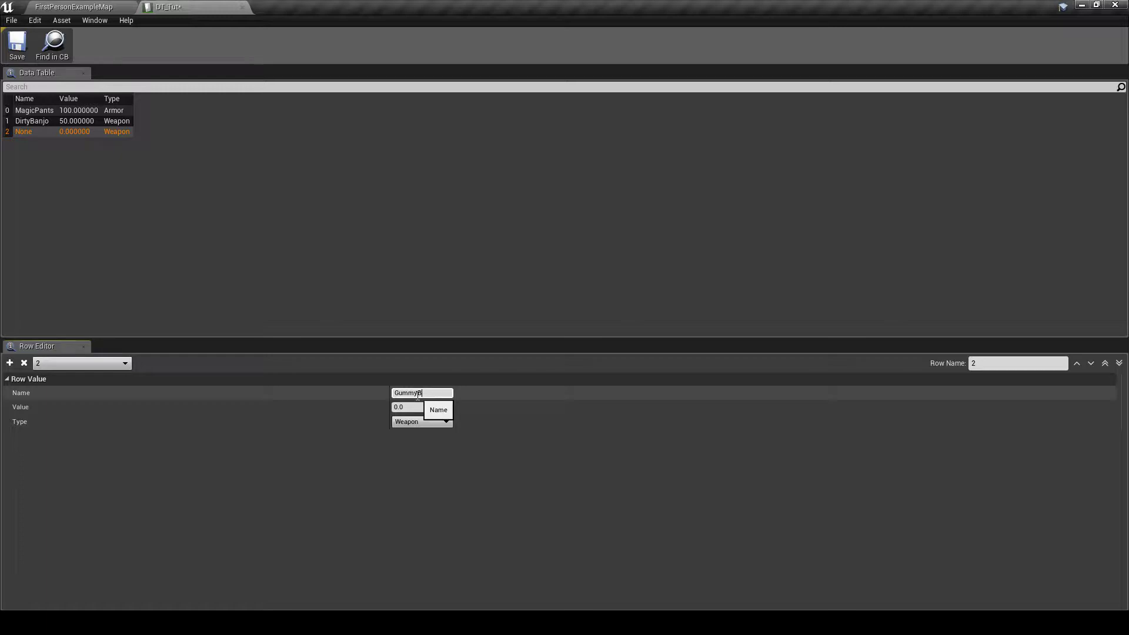
text(Gummys)
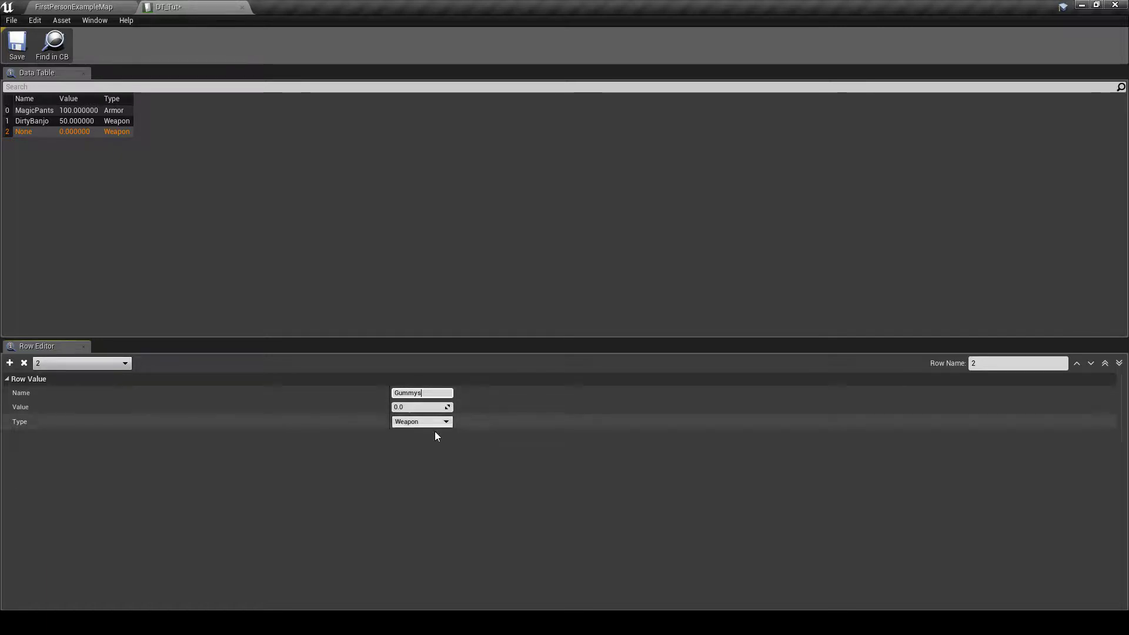
click(421, 422)
click(414, 440)
click(411, 406)
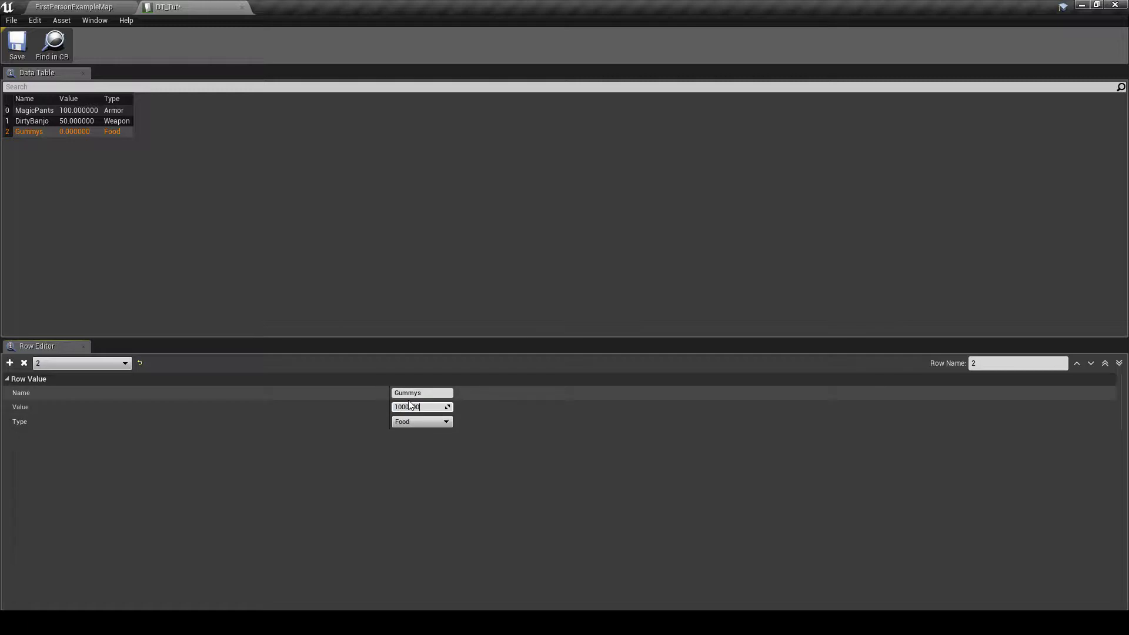
text(1000000)
key(Return)
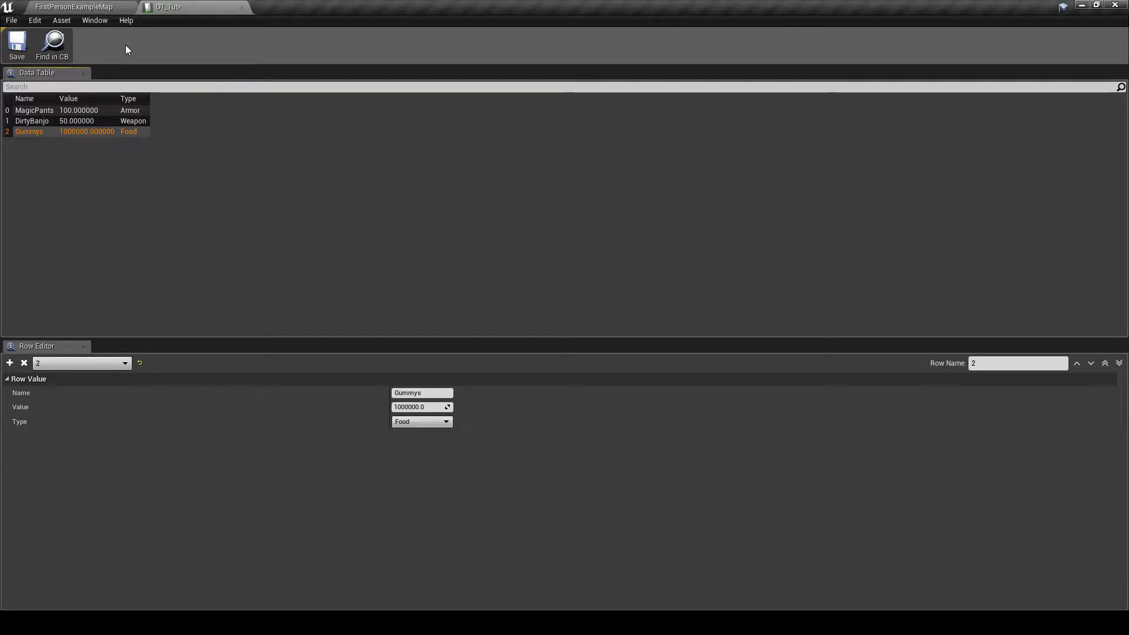
click(17, 44)
click(59, 8)
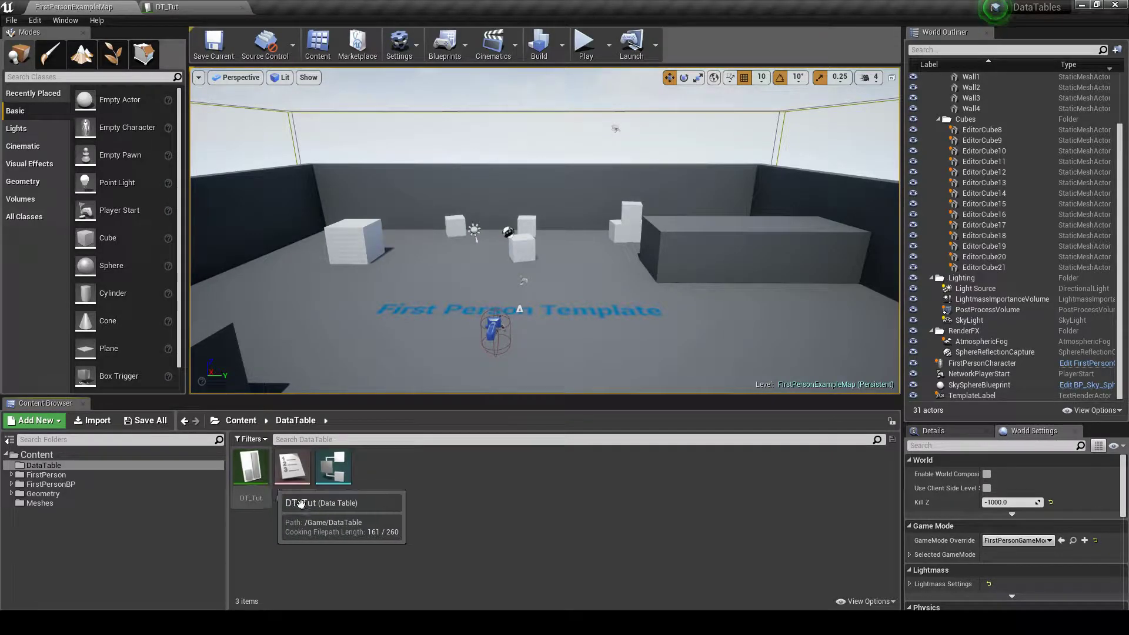
click(333, 473)
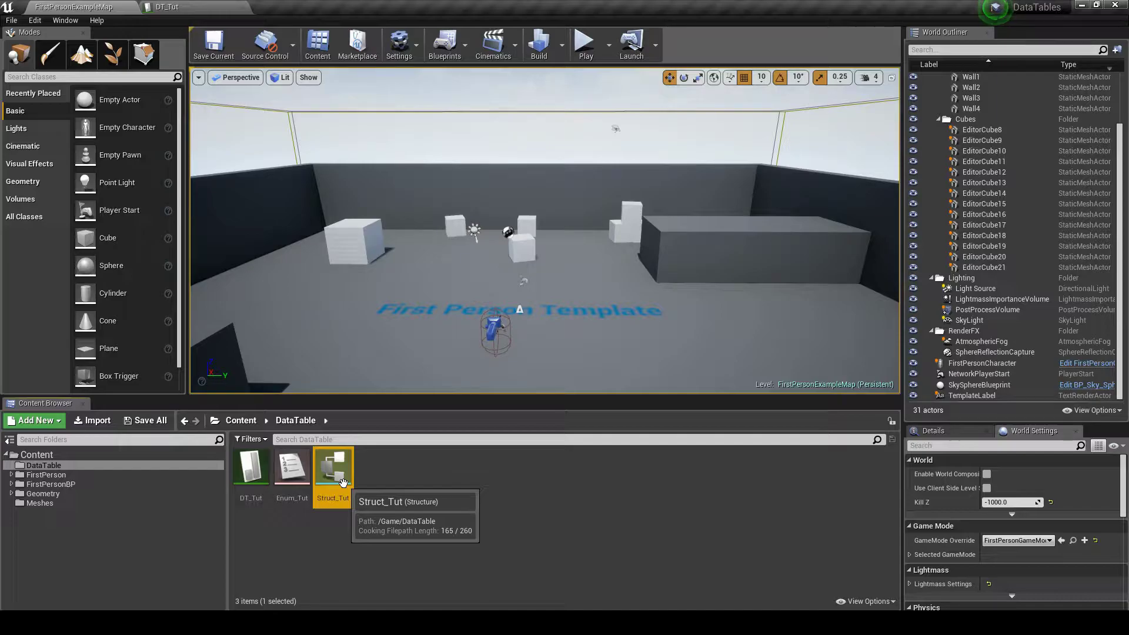
click(256, 479)
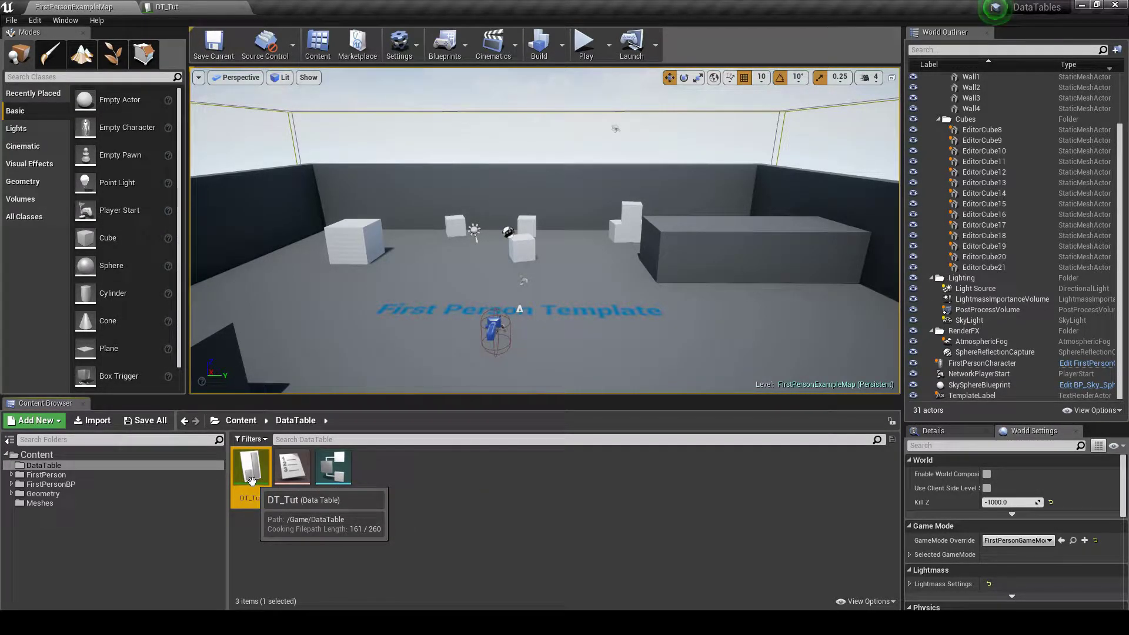
double_click(251, 477)
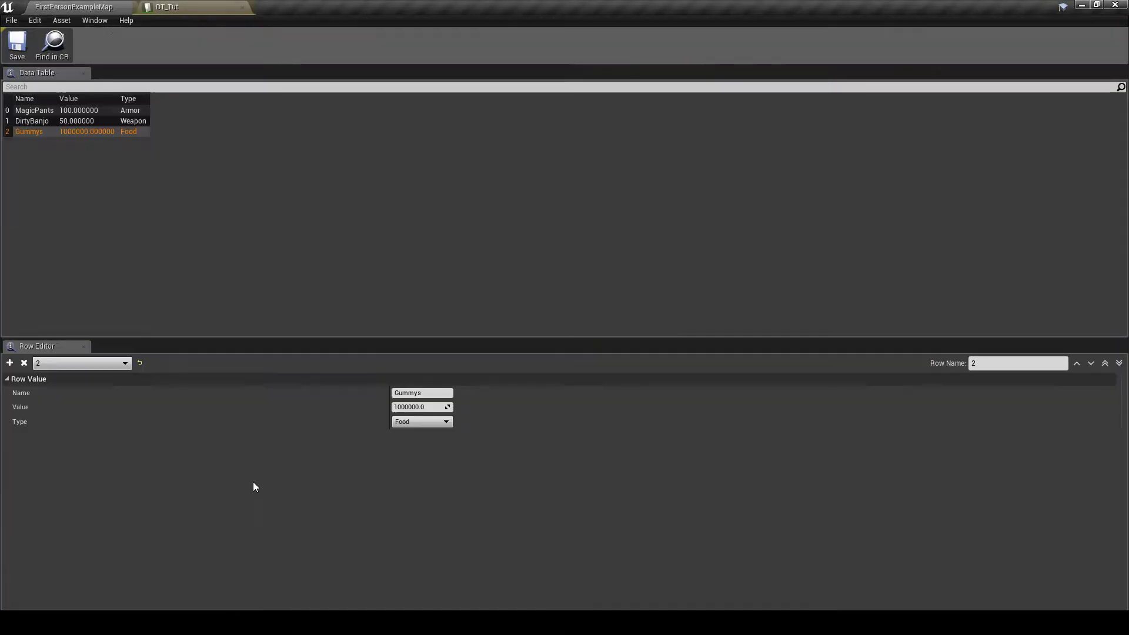
click(71, 6)
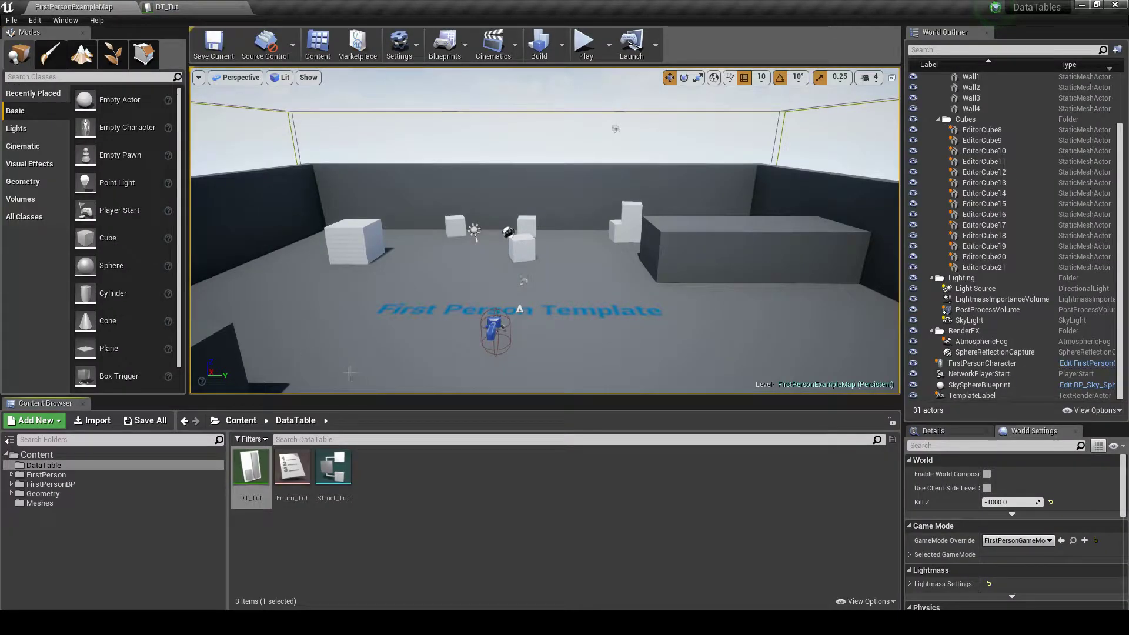
Open the Struct_Tut structure and add a fourth variable with the type Static Mesh.
double_click(333, 473)
click(84, 91)
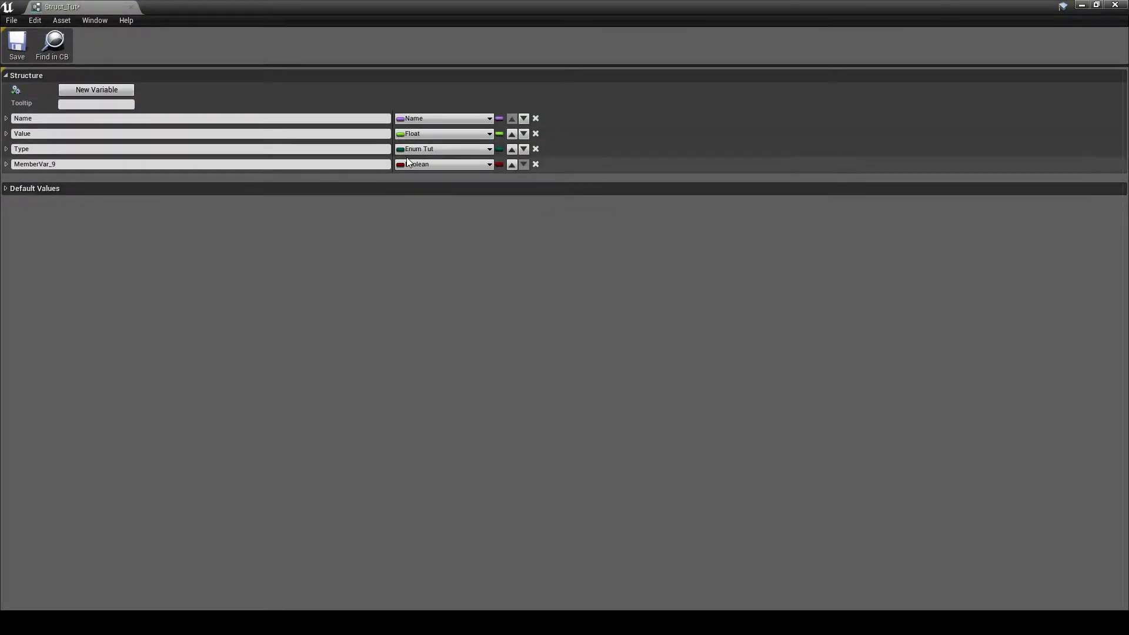
click(423, 165)
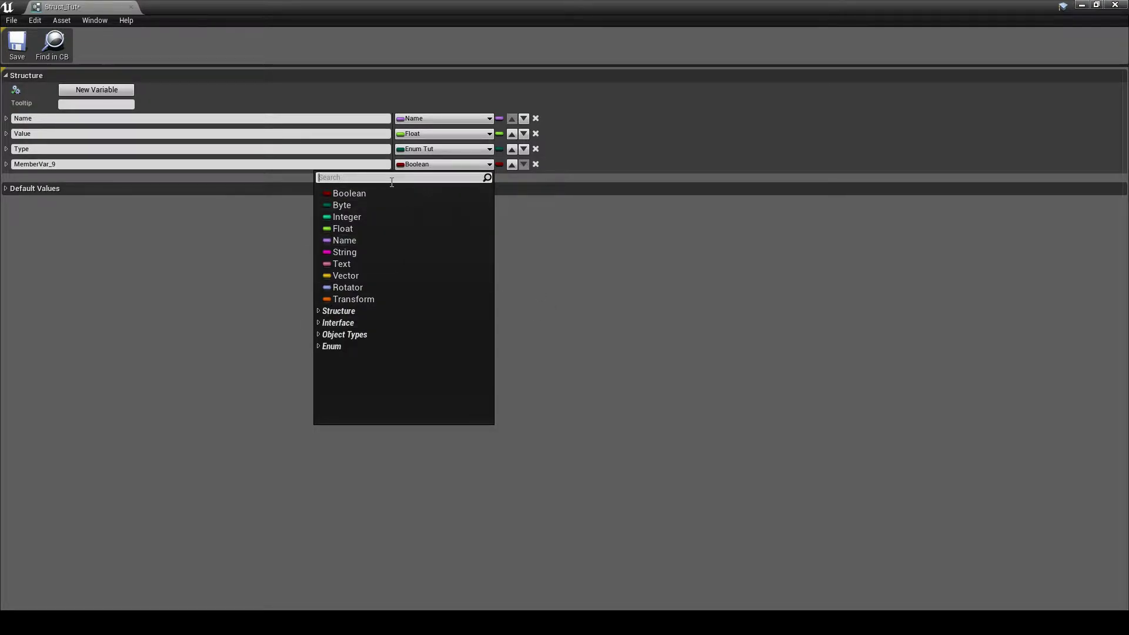
text(mesh)
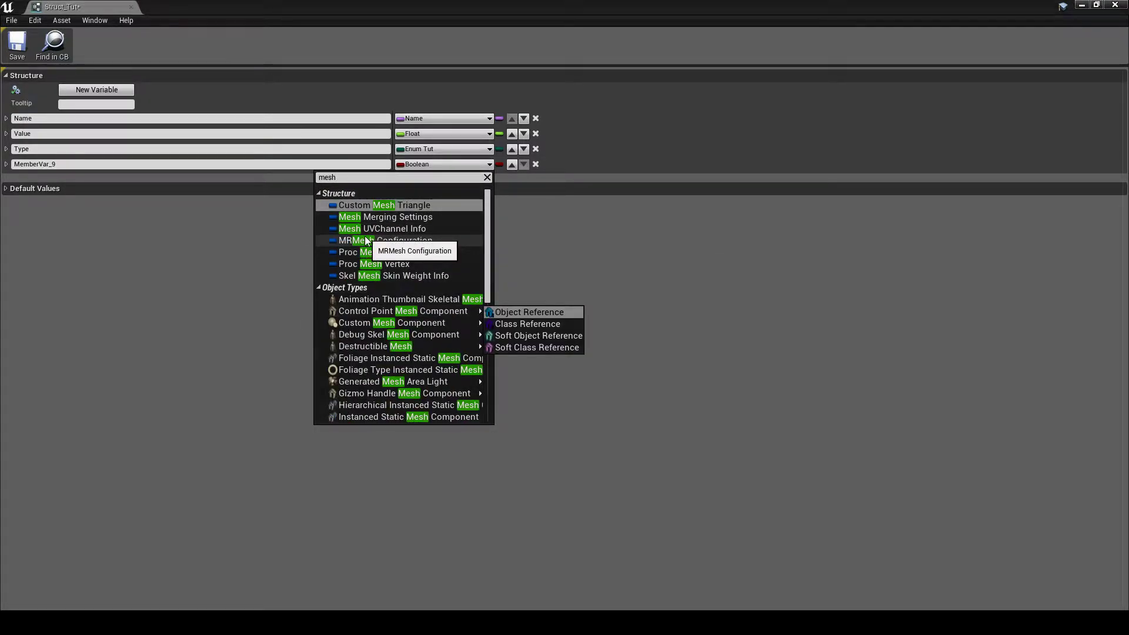
click(344, 177)
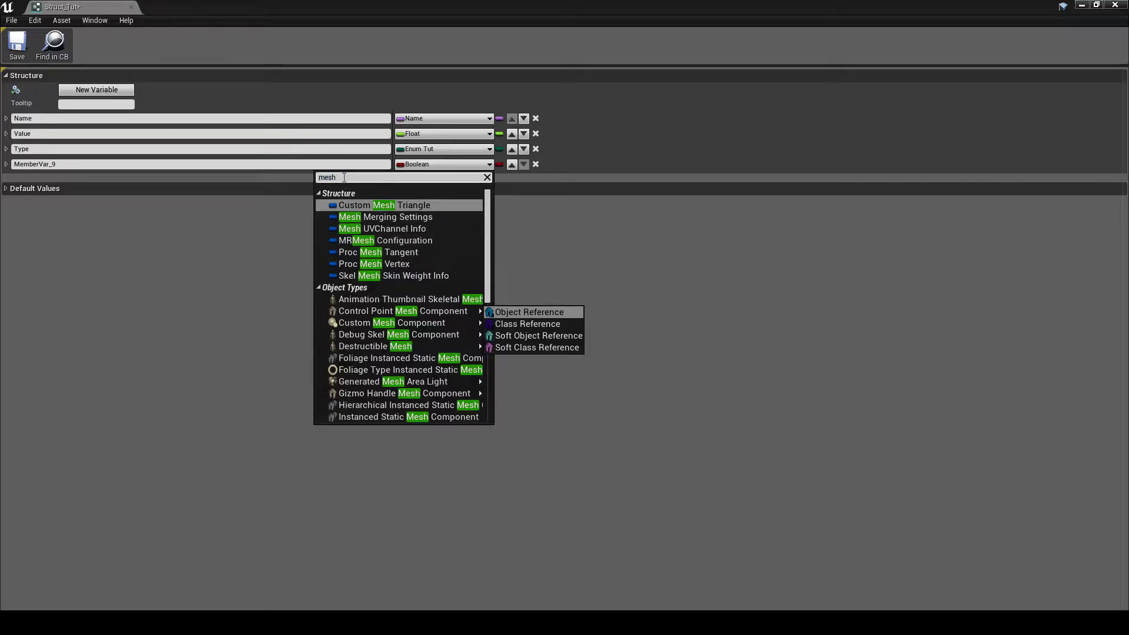
text(sta)
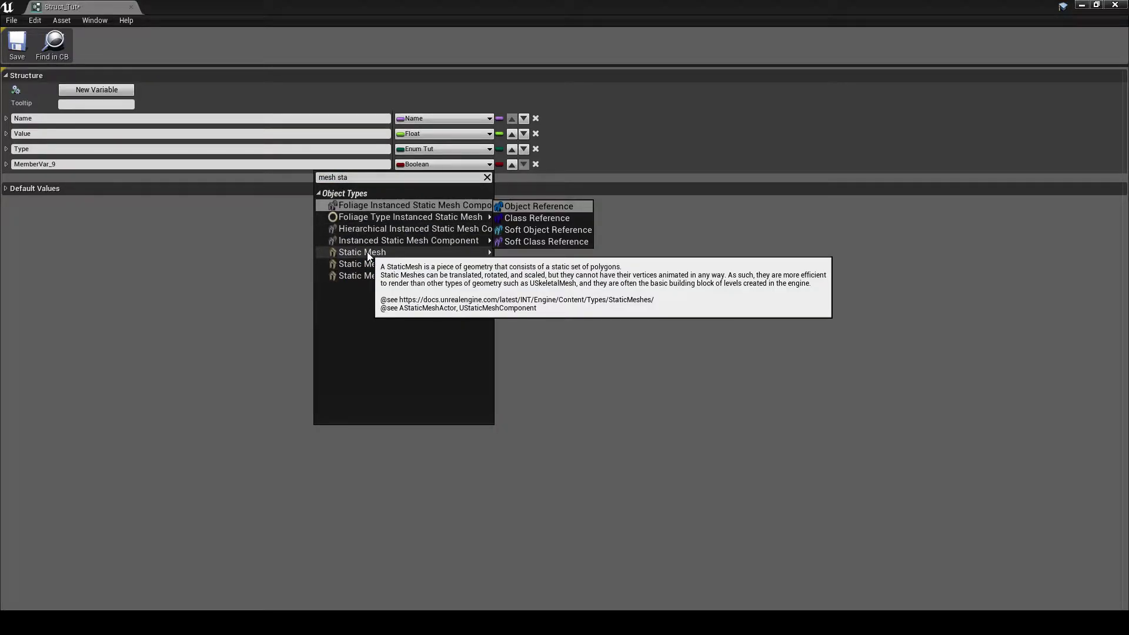
click(367, 252)
Name the new Static Mesh variable Mesh, and save and close the structure.
key(ctrl+a)
text(Mwesh)
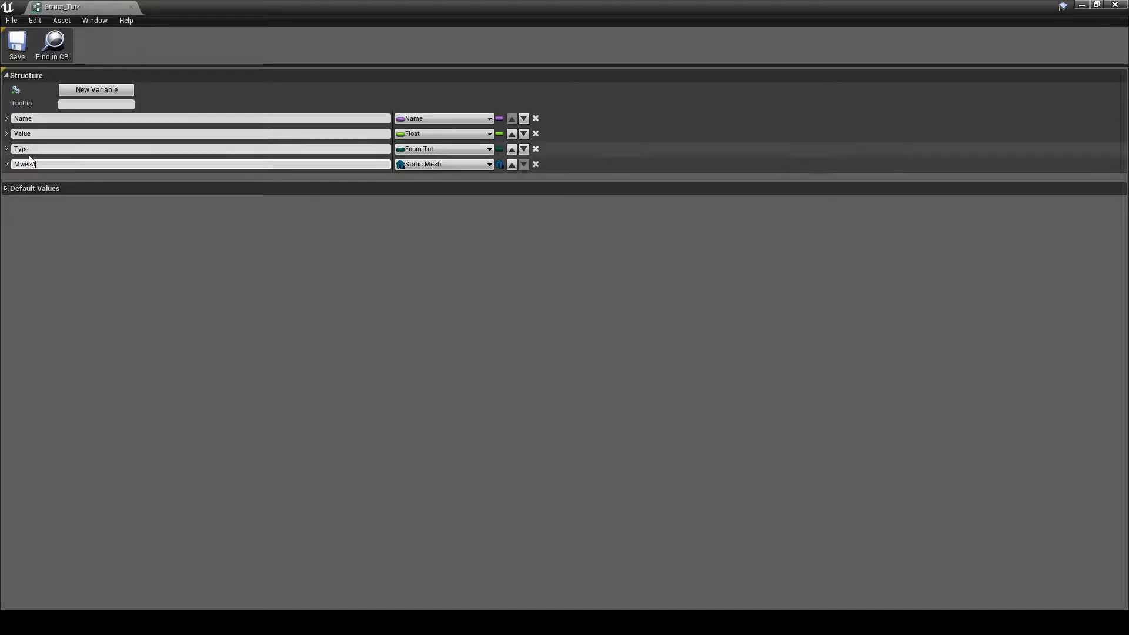
key(ctrl+a)
text(Me)
click(17, 44)
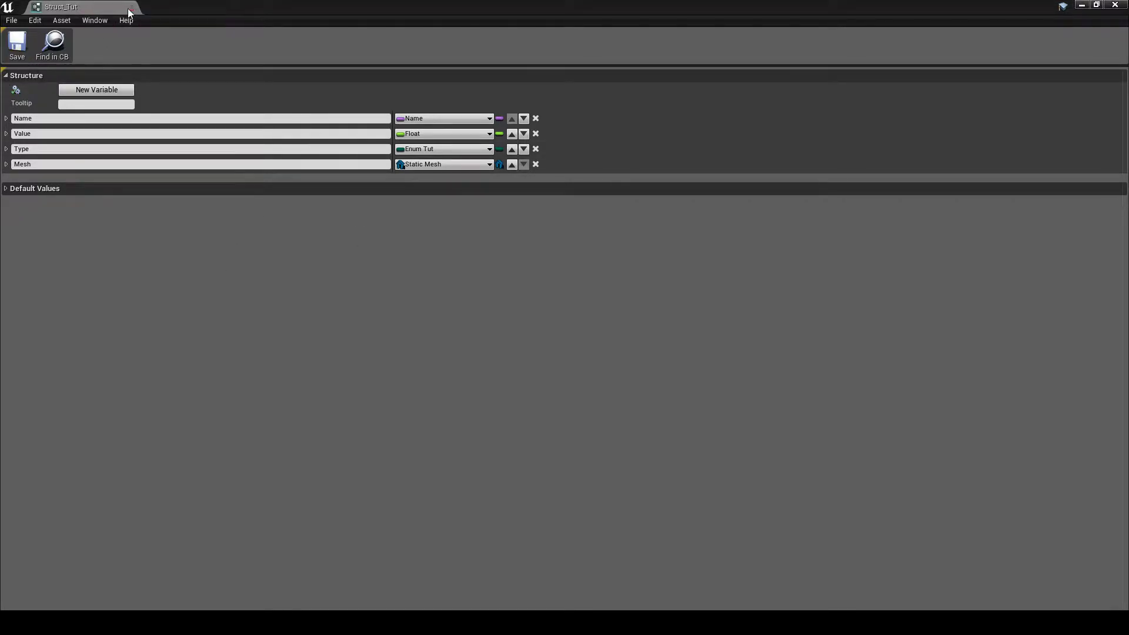
click(129, 8)
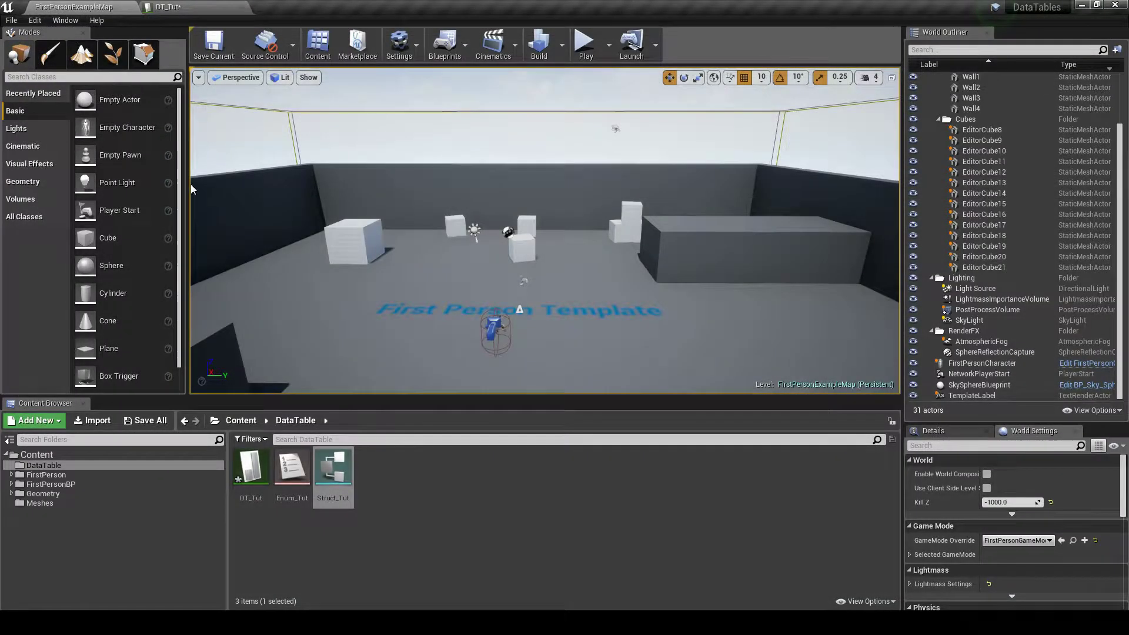
Reopen the DT_Tut data table, assign FirstPersonProjectileMesh as the mesh of the Gummys row, and save and close the table.
double_click(240, 468)
click(470, 446)
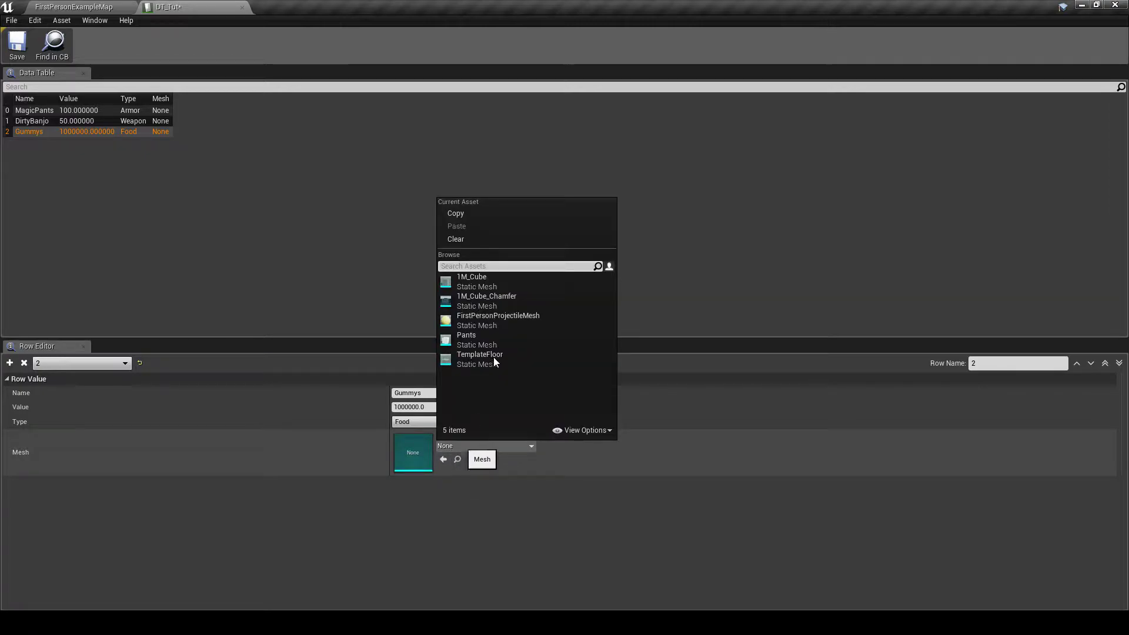
click(516, 323)
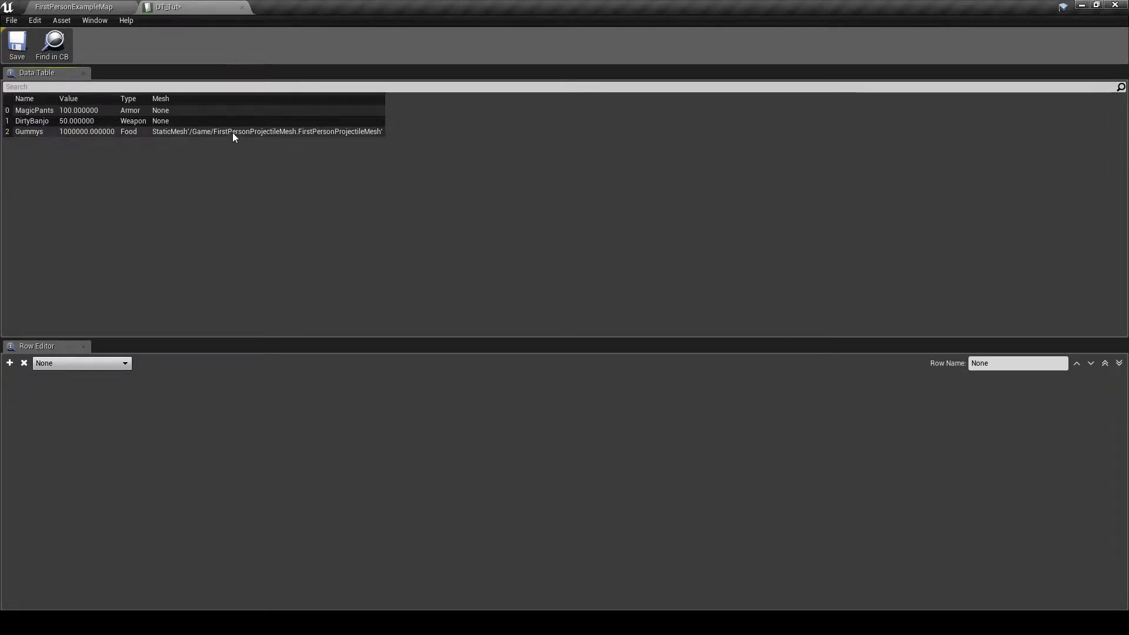
click(232, 133)
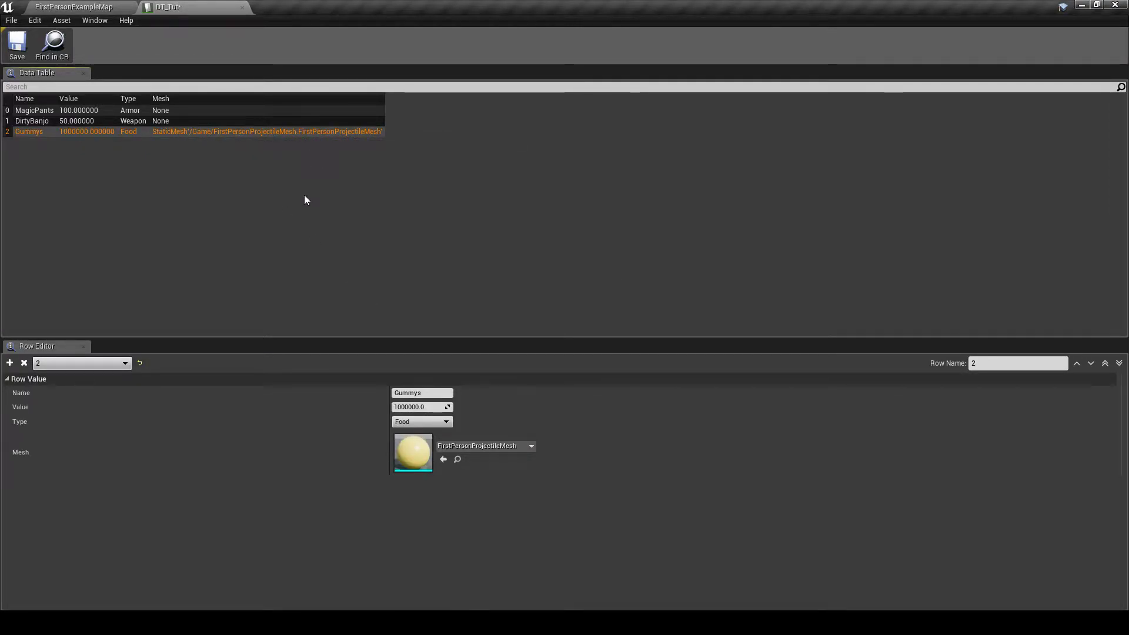
click(16, 45)
click(242, 8)
Export the DT_Tut data table as CSV to the Desktop, overwriting the existing boom.csv file.
right_click(259, 473)
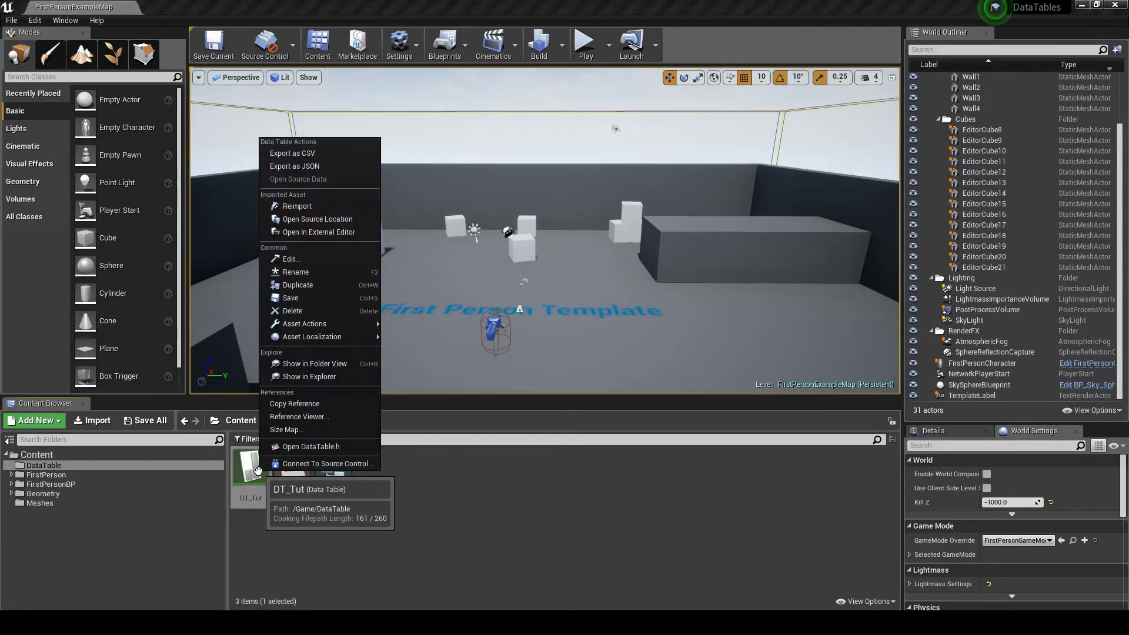
click(317, 153)
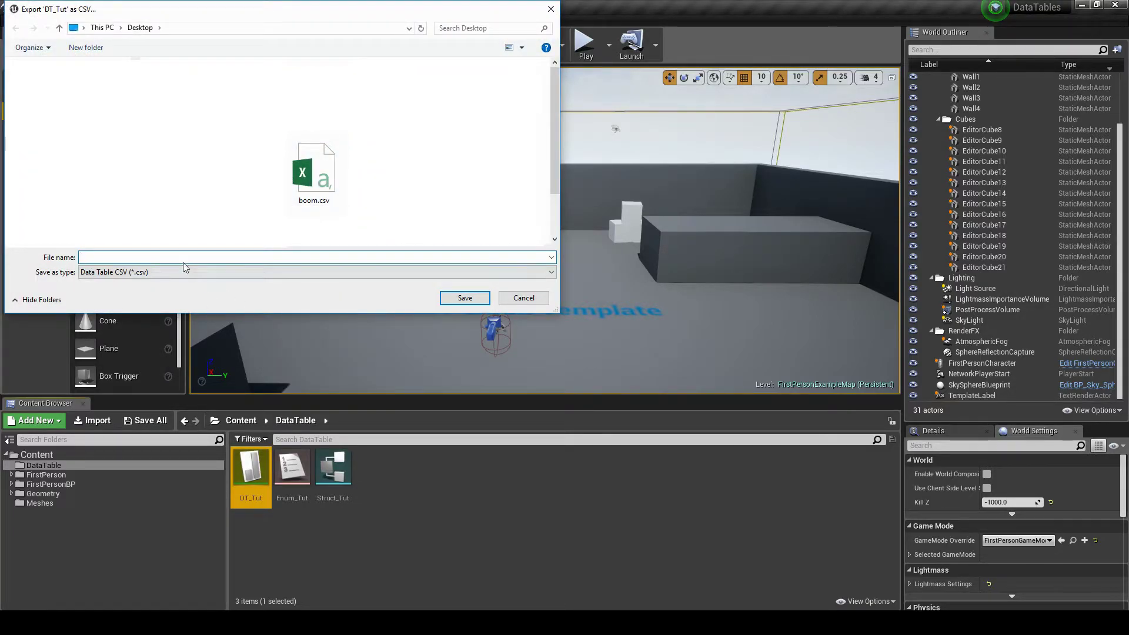
click(314, 172)
click(465, 298)
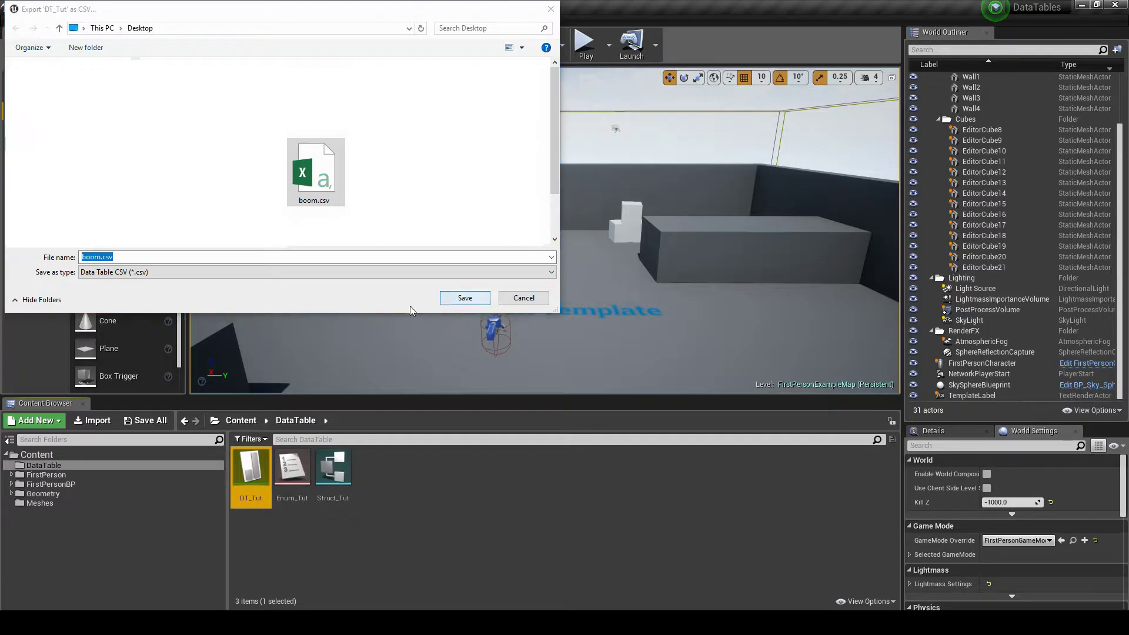
click(591, 311)
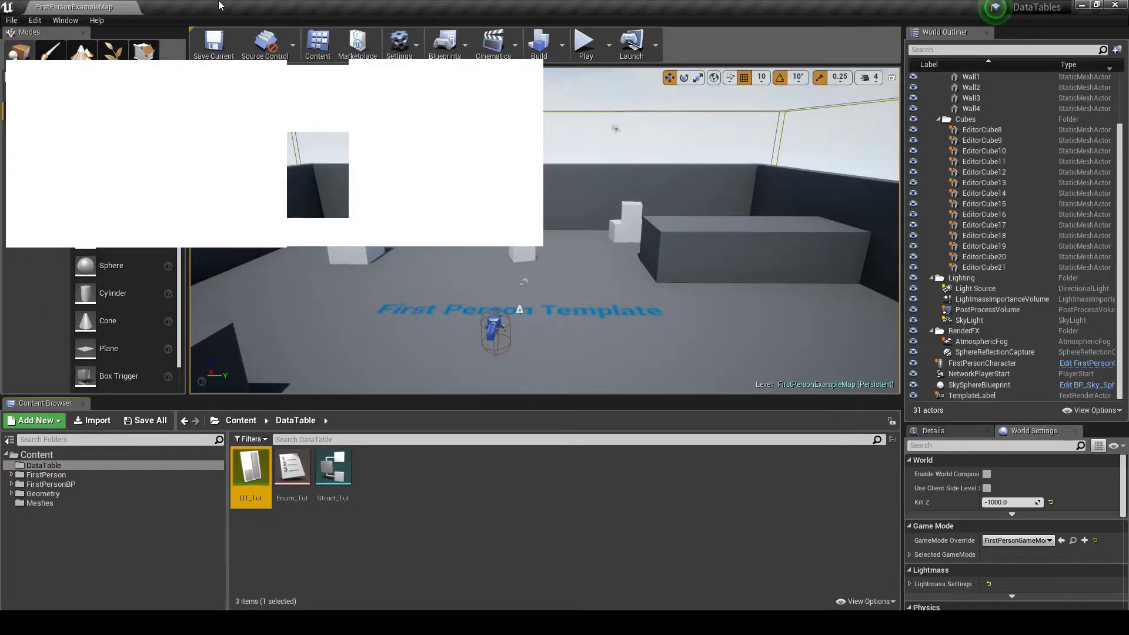
Move the Unreal Editor window aside to uncover the desktop and open boom.csv in Notepad++.
drag(485, 7, 485, 110)
right_click(80, 115)
mouse_move(134, 266)
click(30, 65)
right_click(14, 11)
click(78, 166)
click(33, 22)
right_click(33, 21)
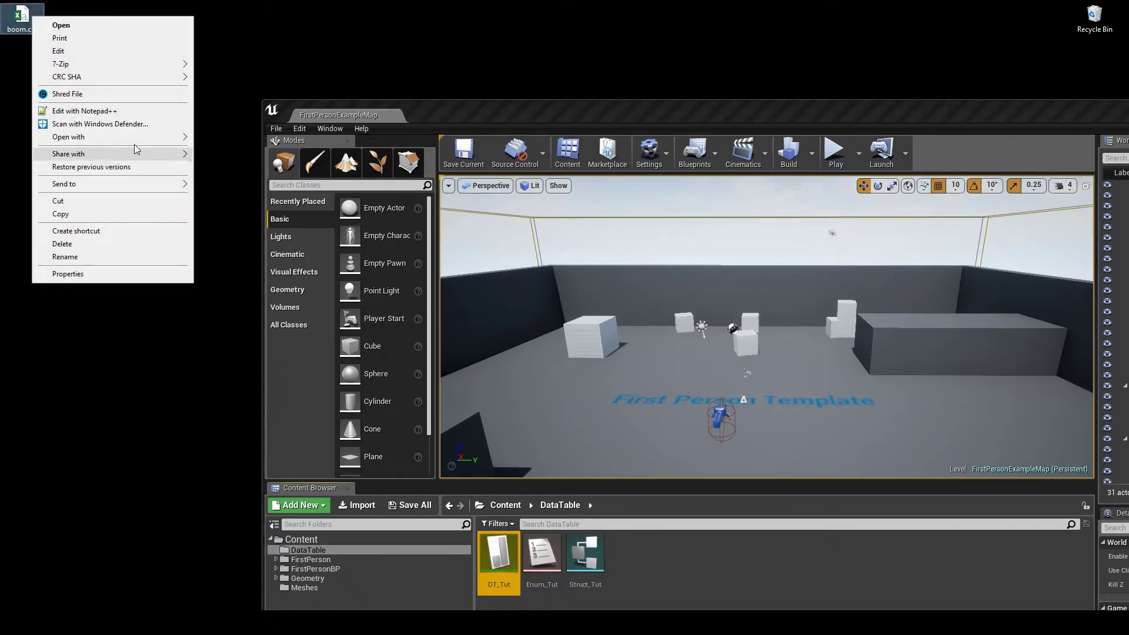
click(122, 110)
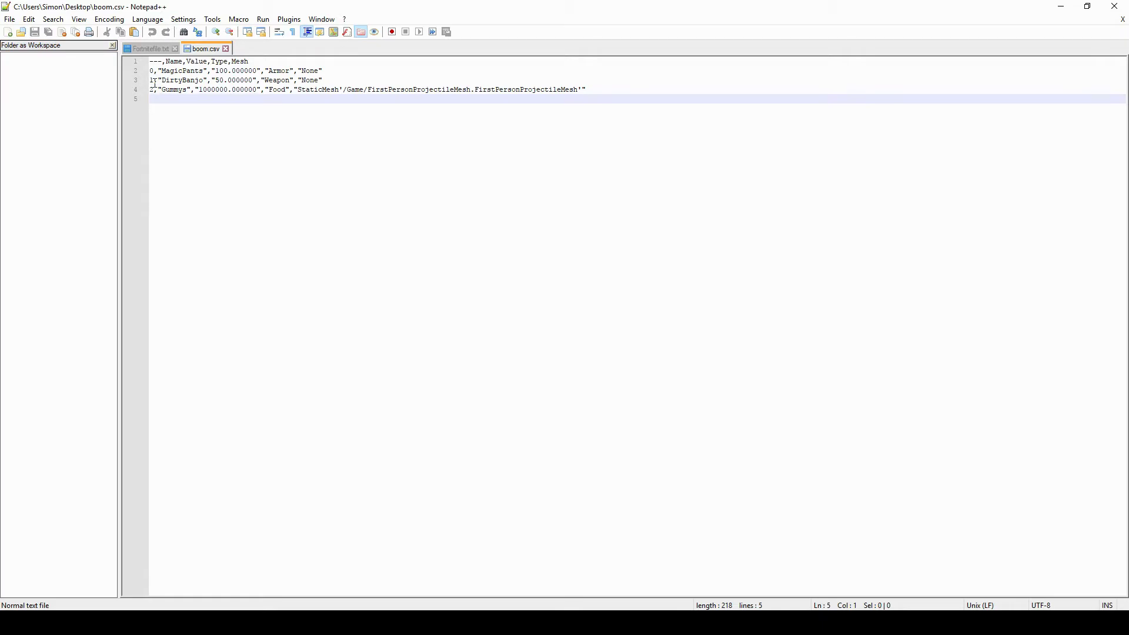
Examine the header line and the row entries of the exported boom.csv, and close Notepad++.
mouse_move(151, 63)
mouse_down()
mouse_move(202, 62)
mouse_move(166, 63)
mouse_up()
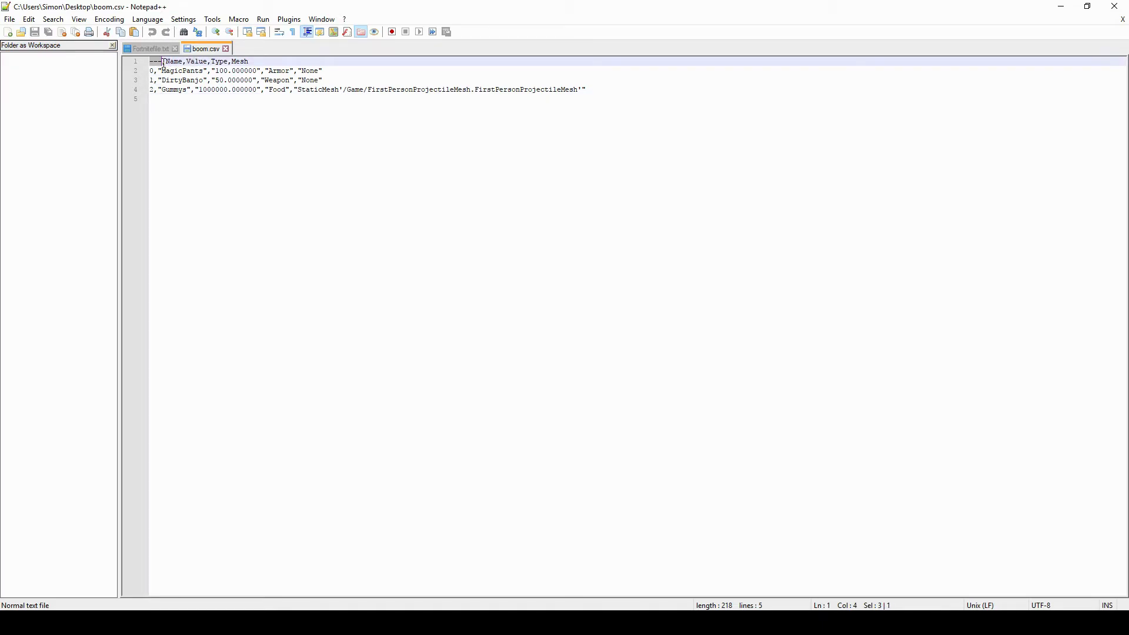
drag(165, 63, 622, 95)
click(617, 103)
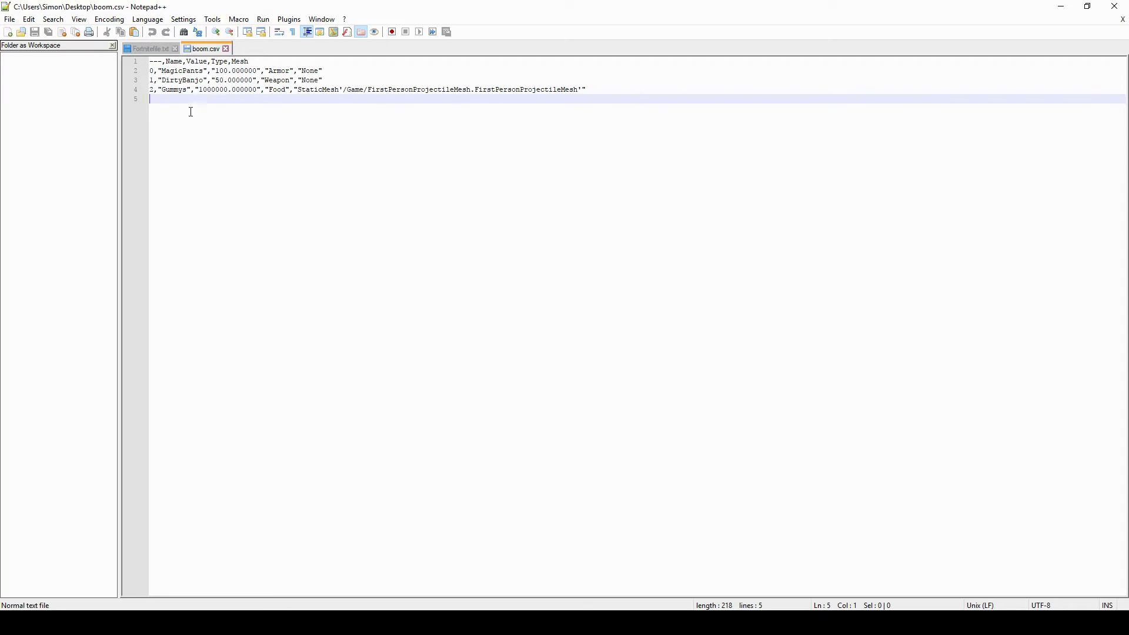
click(1110, 12)
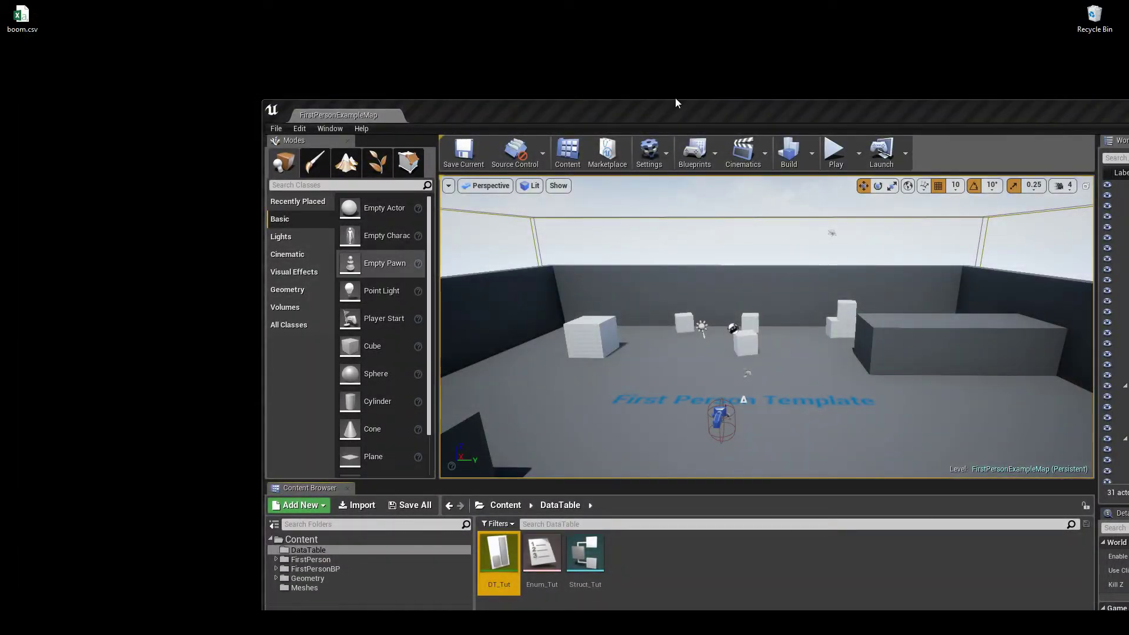
Return to the Unreal Editor, maximize its window and deselect the DT_Tut asset.
drag(676, 112, 476, 32)
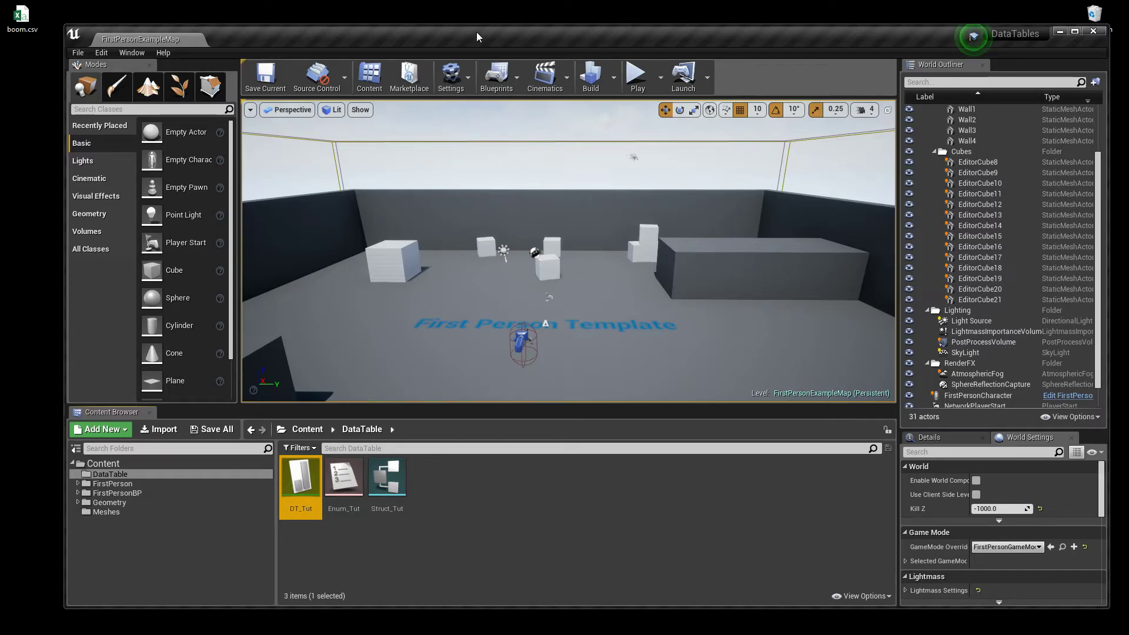
double_click(477, 33)
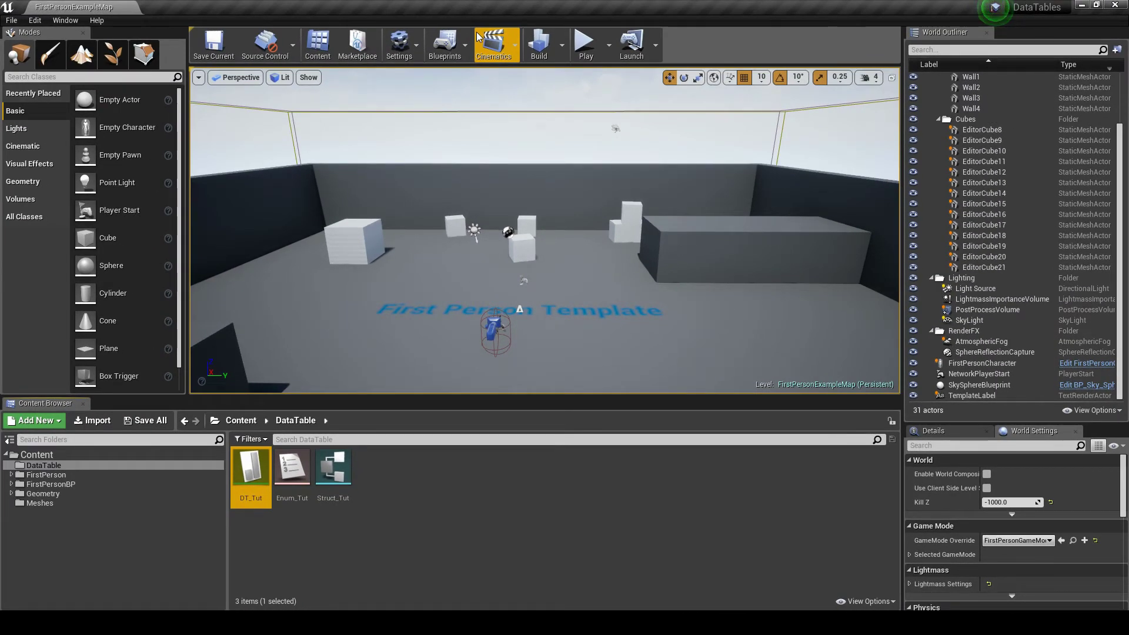
click(426, 507)
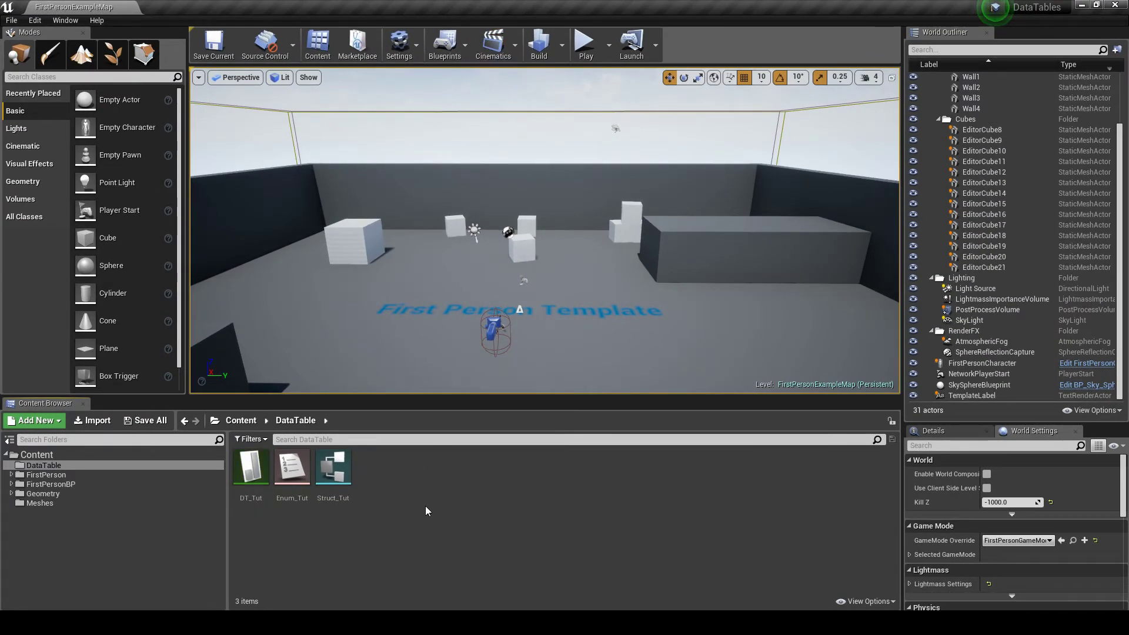